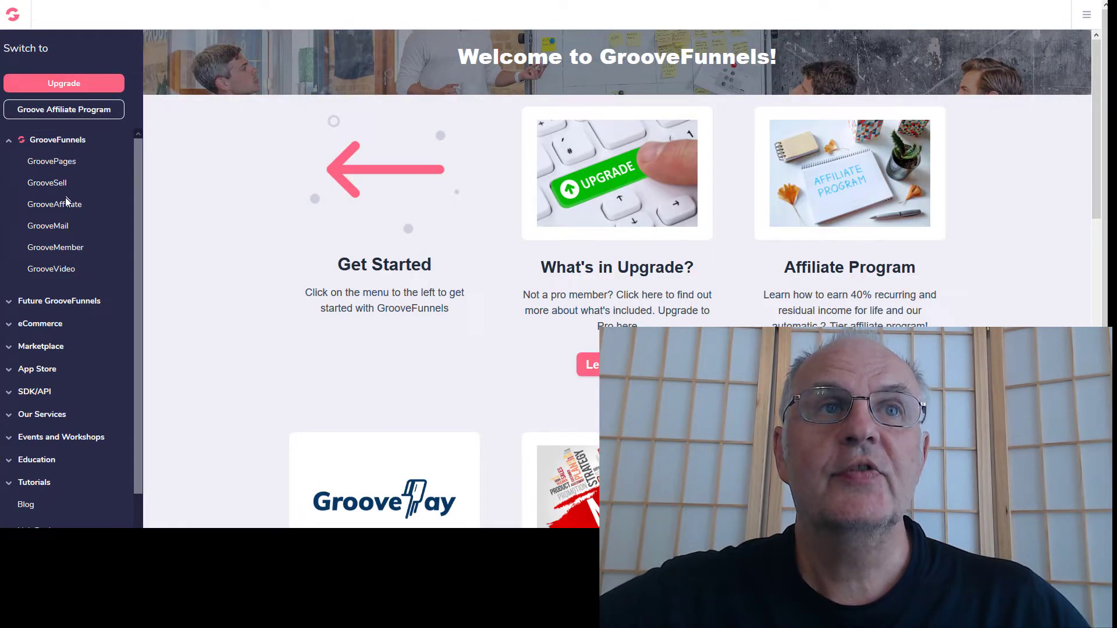
- Open GroovePages from the sidebar to list the two existing 'My new site' sites
{"action": "left_click", "coordinate": [61, 163]}
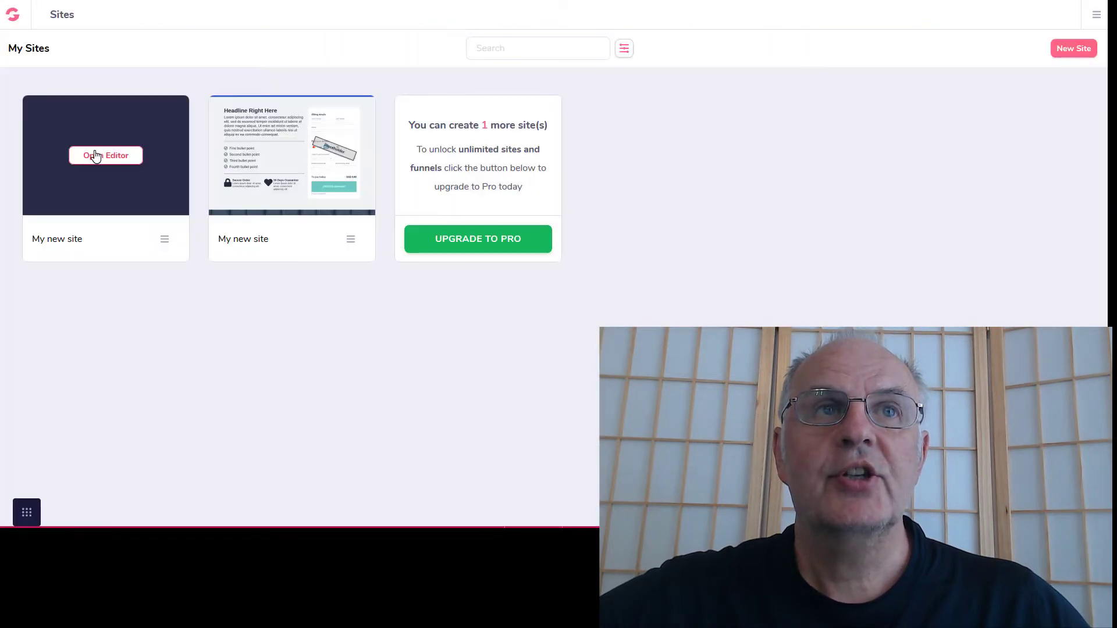
- Create a new site from the GrooveEvent Template and open it in the editor
{"action": "left_click", "coordinate": [1076, 48]}
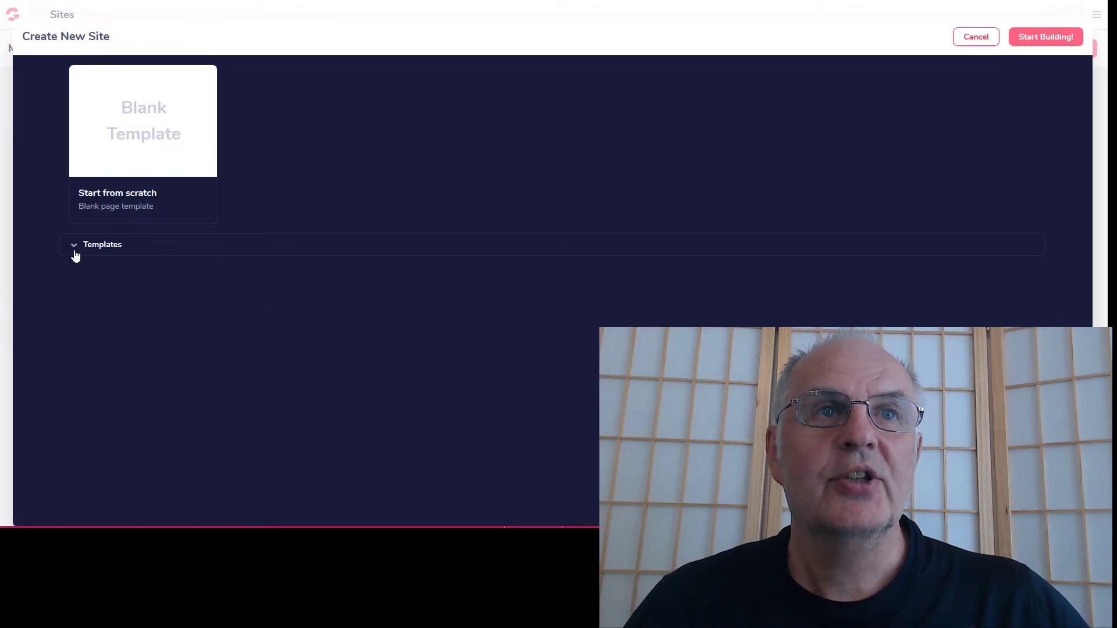
{"action": "left_click", "coordinate": [103, 245]}
{"action": "scroll", "coordinate": [116, 139], "scroll_direction": "down", "scroll_amount": 4}
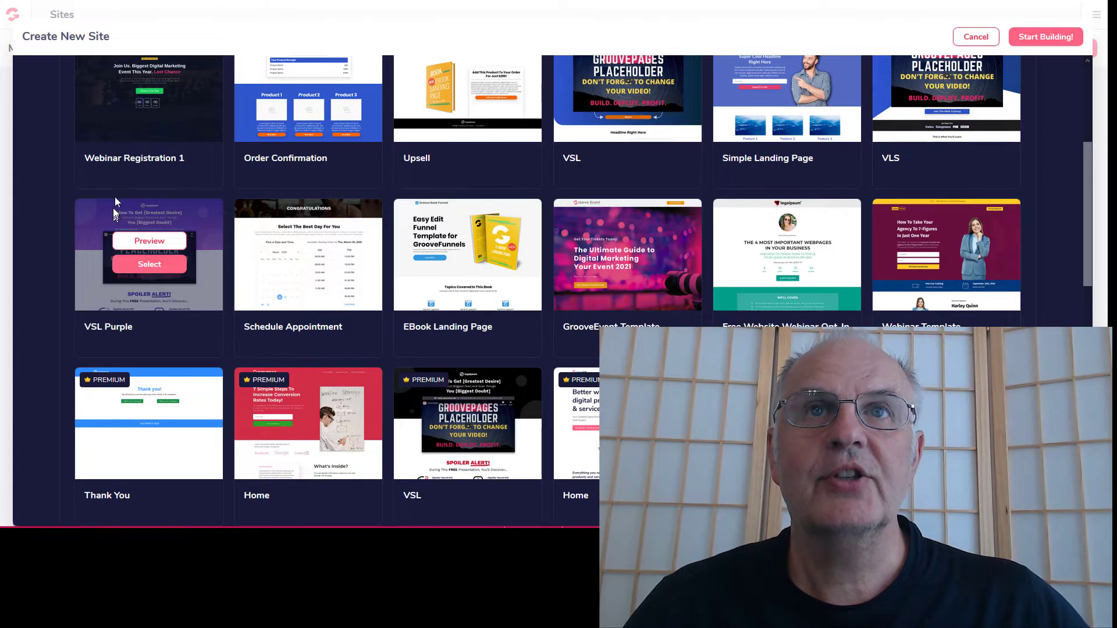
{"action": "mouse_move", "coordinate": [644, 267]}
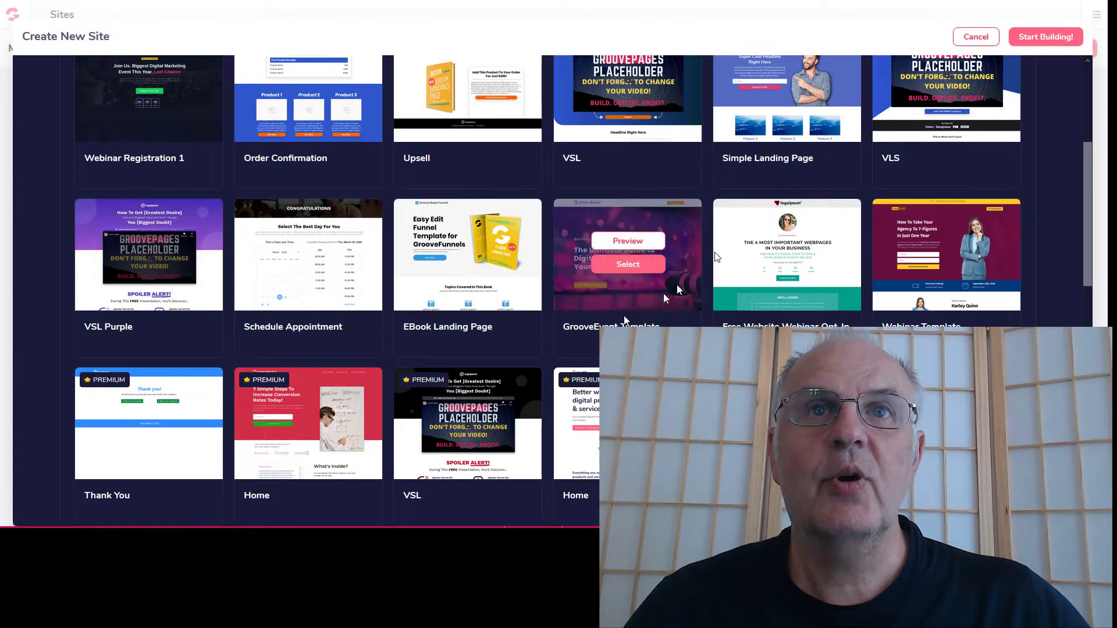
{"action": "left_click", "coordinate": [643, 267]}
- Inspect the template's second speaker photo and the schedule card container
{"action": "scroll", "coordinate": [682, 246], "scroll_direction": "down", "scroll_amount": 10}
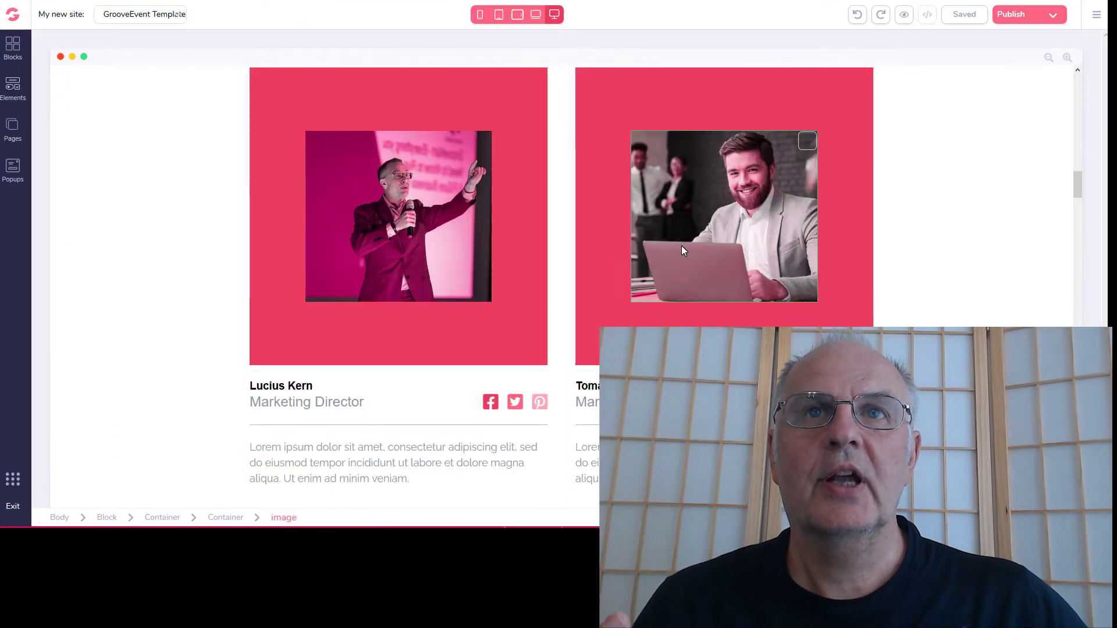
{"action": "left_click", "coordinate": [681, 245]}
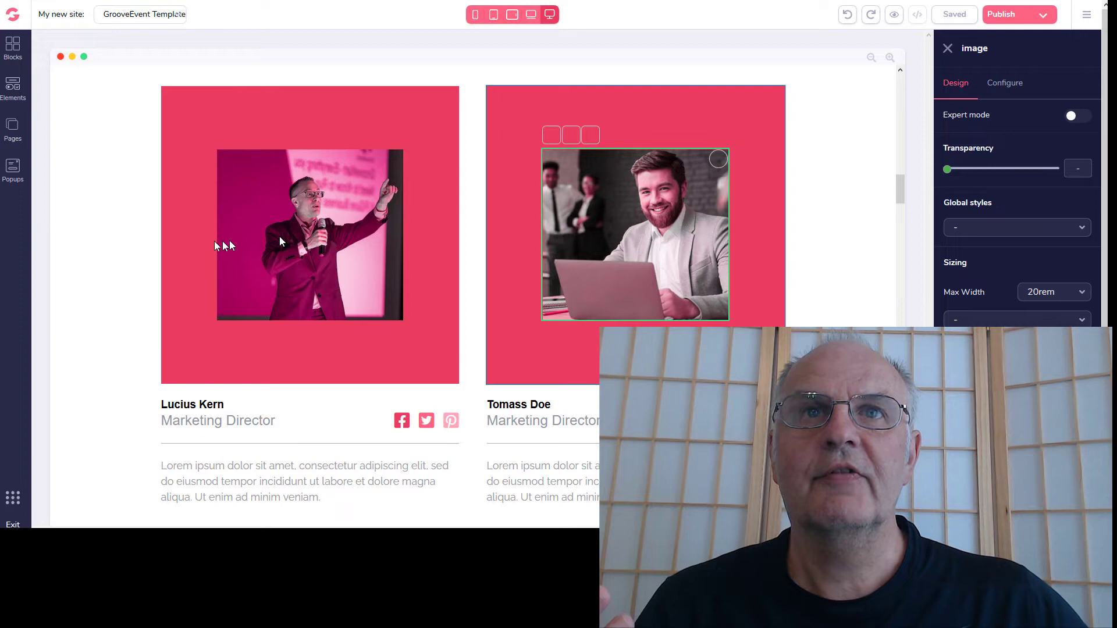
{"action": "scroll", "coordinate": [270, 259], "scroll_direction": "down", "scroll_amount": 10}
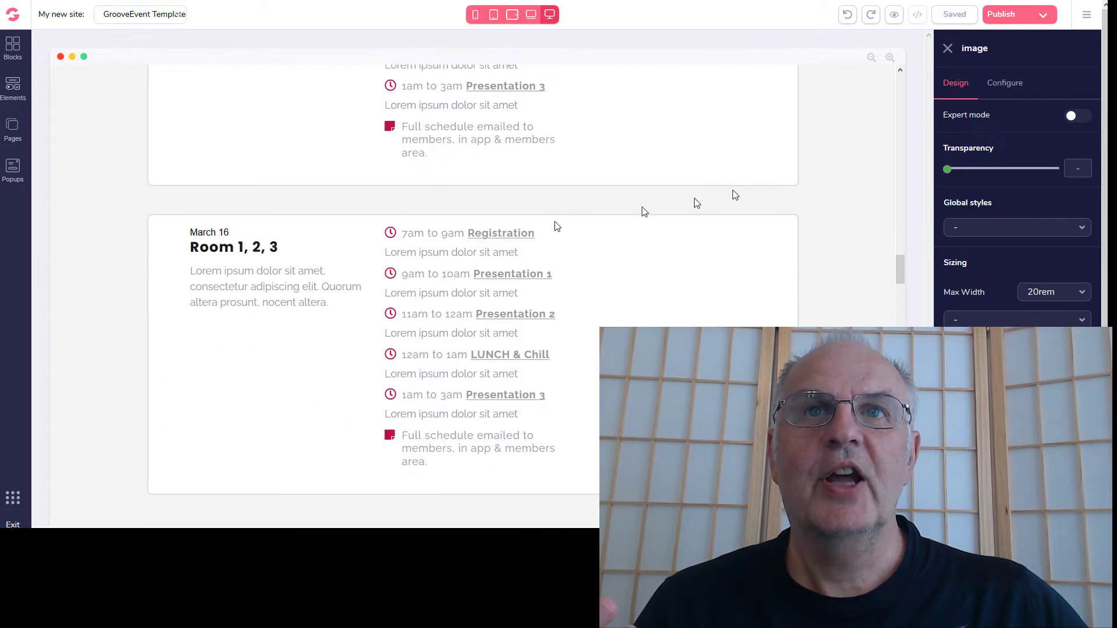
{"action": "left_click", "coordinate": [754, 259]}
{"action": "scroll", "coordinate": [754, 259], "scroll_direction": "down", "scroll_amount": 10}
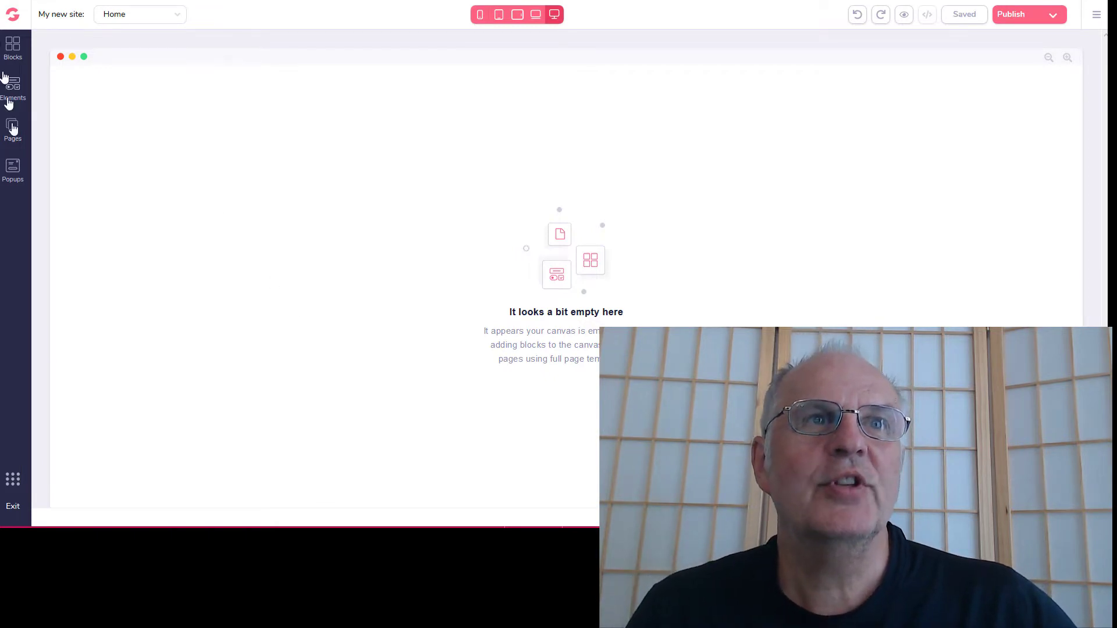
- Place the countdown alert bar with Days, Hours, Minutes and Seconds at the Home page top
{"action": "left_click", "coordinate": [17, 49]}
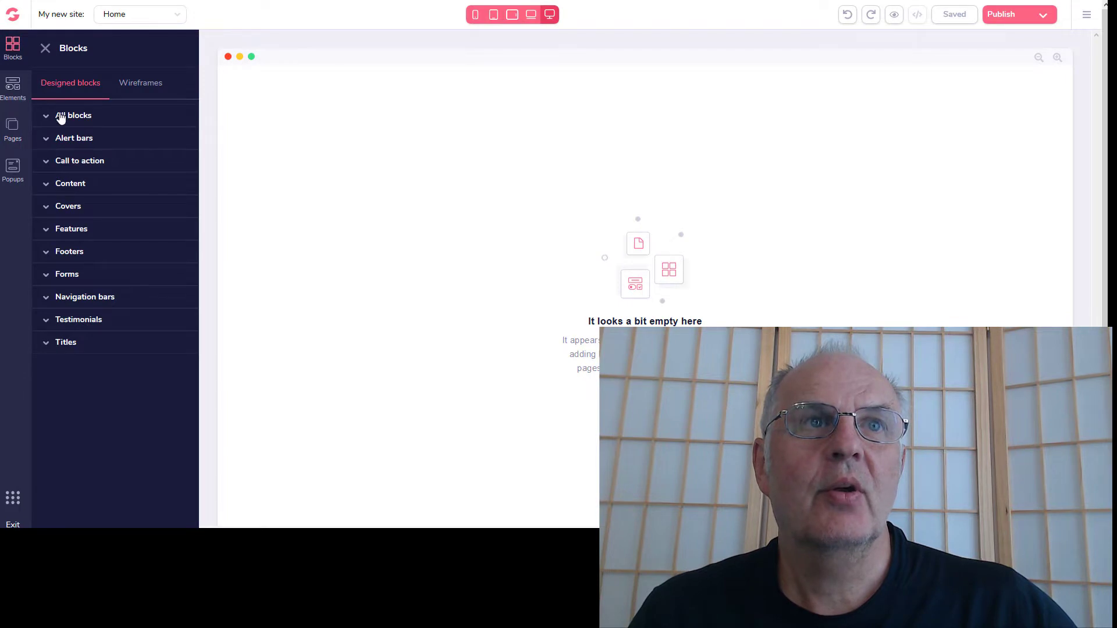
{"action": "left_click", "coordinate": [63, 143]}
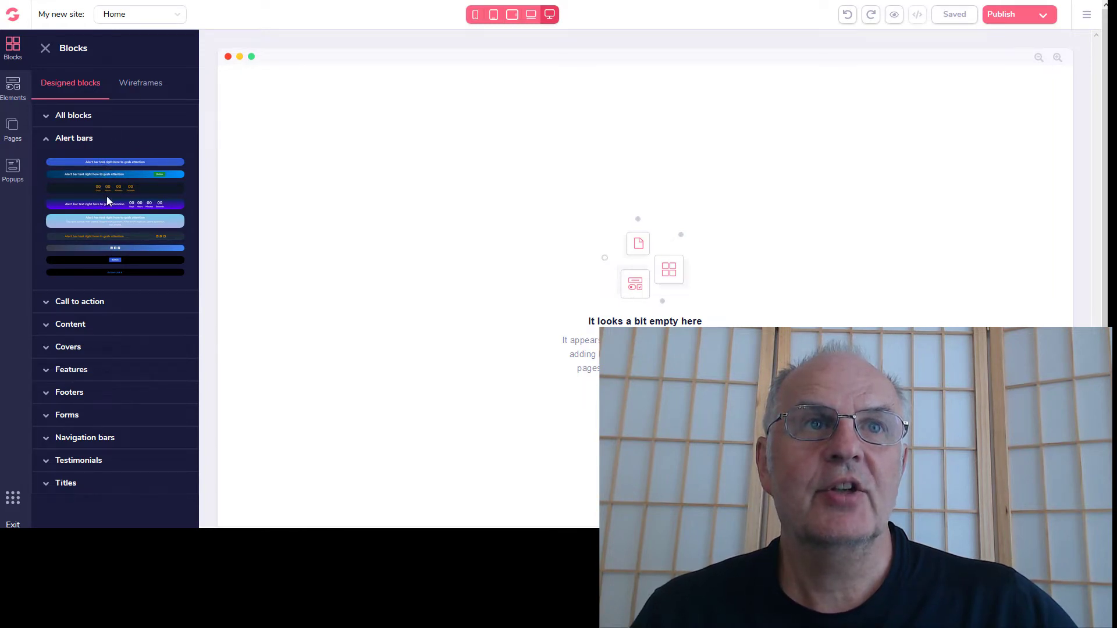
{"action": "left_click_drag", "start_coordinate": [107, 203], "coordinate": [647, 87]}
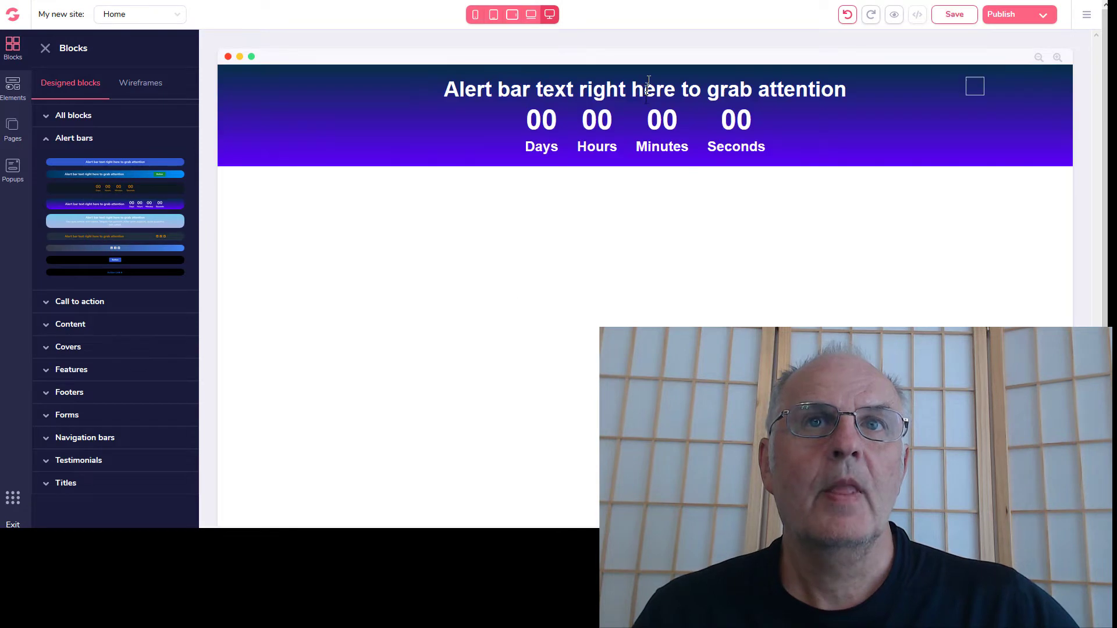
{"action": "left_click", "coordinate": [573, 127]}
{"action": "left_click", "coordinate": [13, 46]}
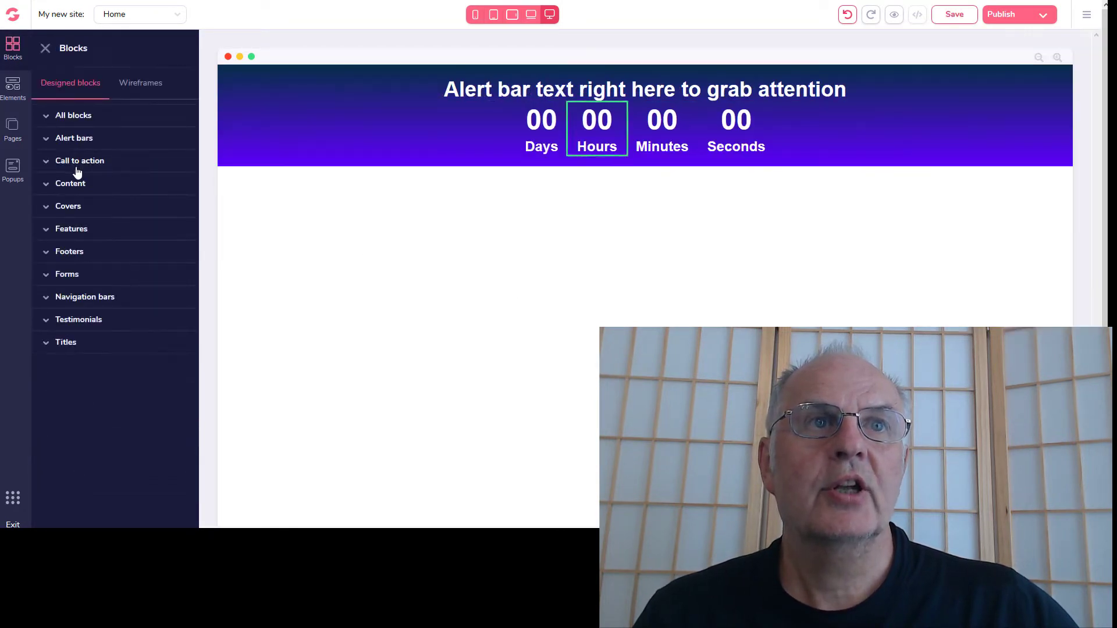
- Add a call-to-action block and a two-column text content block below the alert bar
{"action": "left_click", "coordinate": [78, 164]}
{"action": "left_click", "coordinate": [110, 350]}
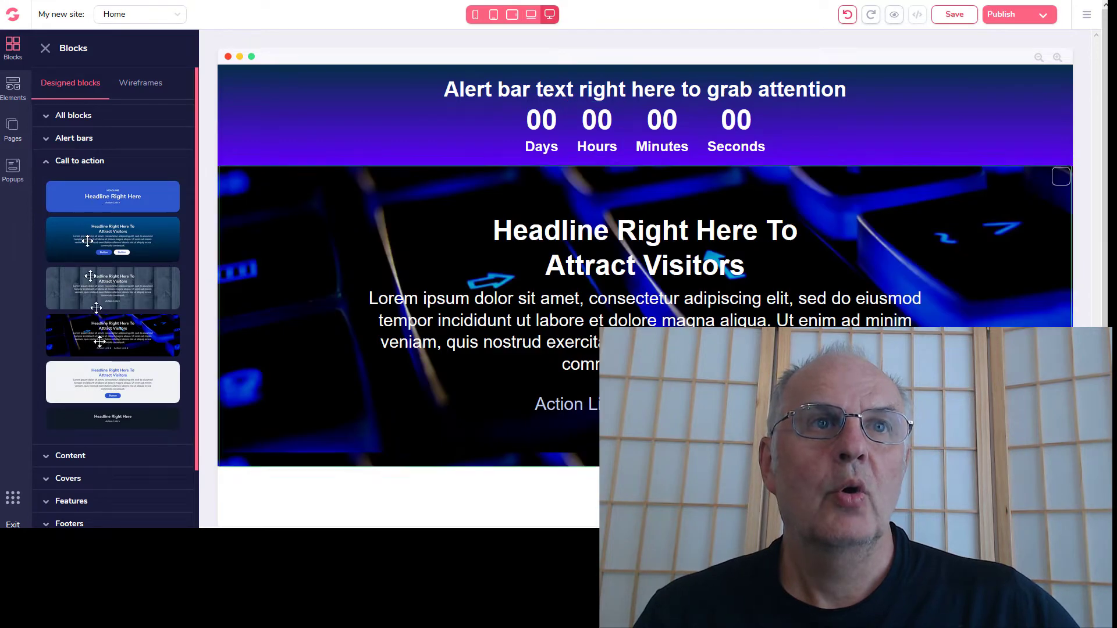
{"action": "scroll", "coordinate": [98, 382], "scroll_direction": "down", "scroll_amount": 3}
{"action": "left_click", "coordinate": [95, 377]}
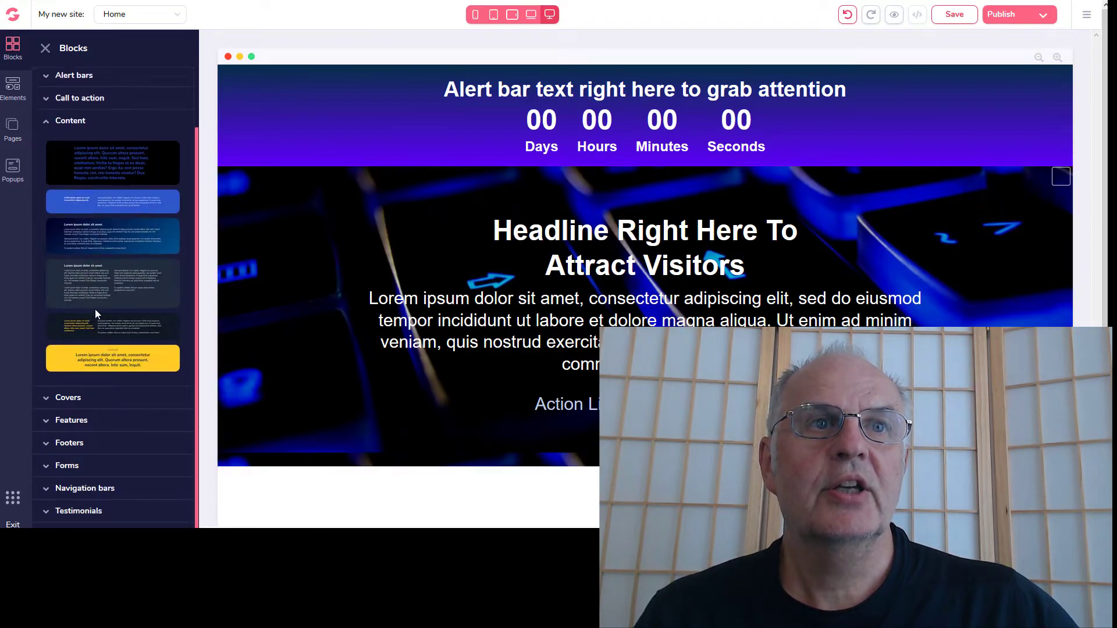
{"action": "left_click", "coordinate": [106, 308]}
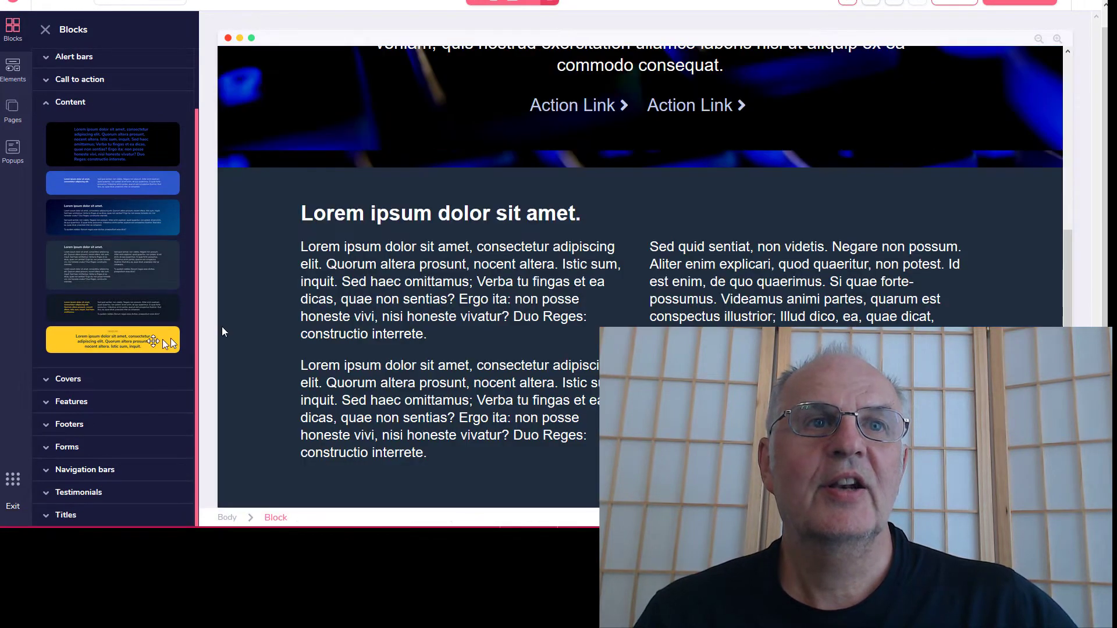
- Add a laptop cover block, a features block, and a footer at the page bottom
{"action": "left_click", "coordinate": [66, 384]}
{"action": "scroll", "coordinate": [132, 154], "scroll_direction": "down", "scroll_amount": 2}
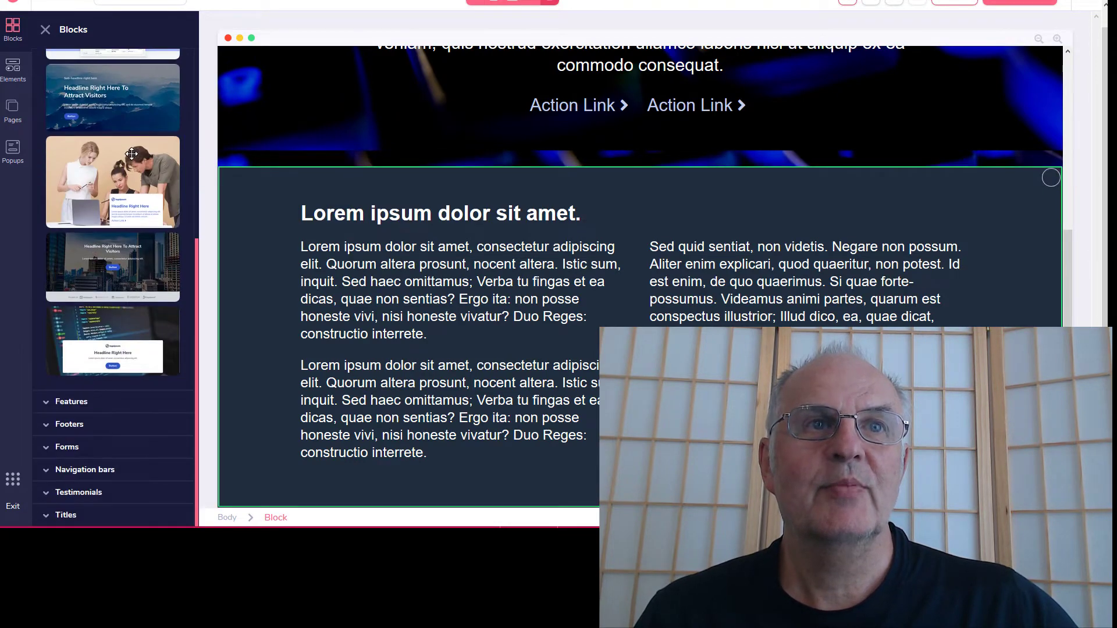
{"action": "left_click_drag", "start_coordinate": [124, 183], "coordinate": [278, 347]}
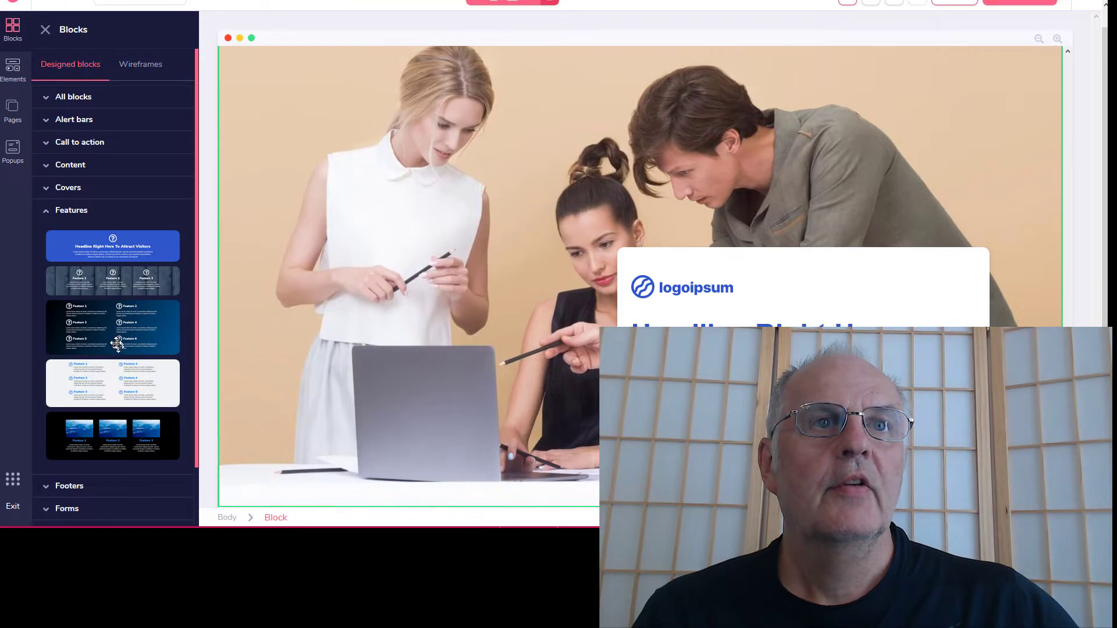
{"action": "left_click_drag", "start_coordinate": [113, 383], "coordinate": [640, 494]}
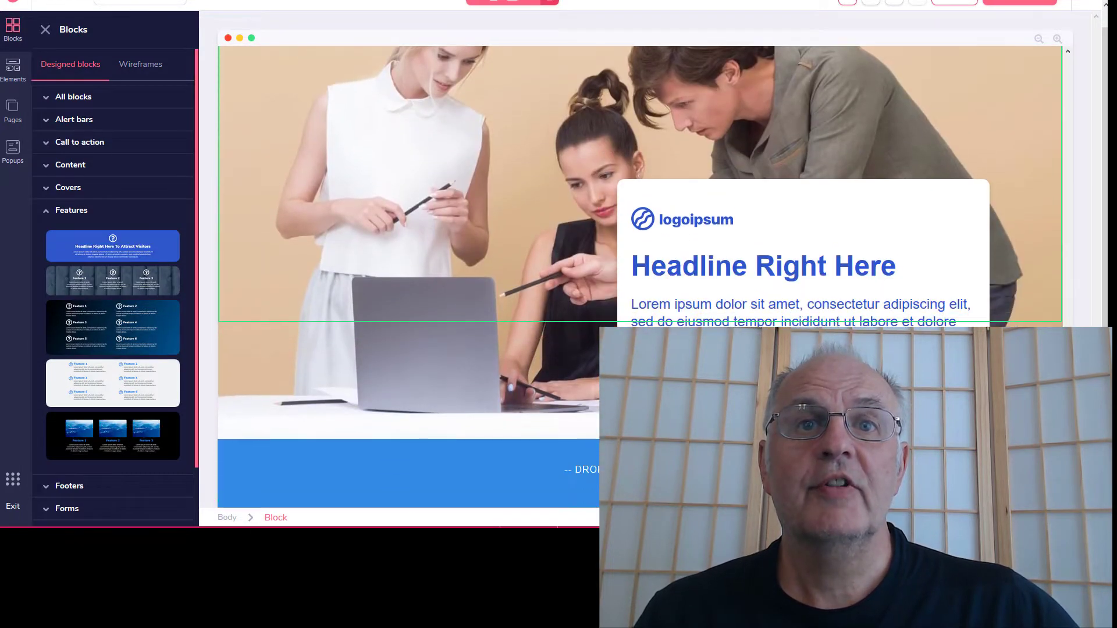
{"action": "scroll", "coordinate": [149, 332], "scroll_direction": "down", "scroll_amount": 2}
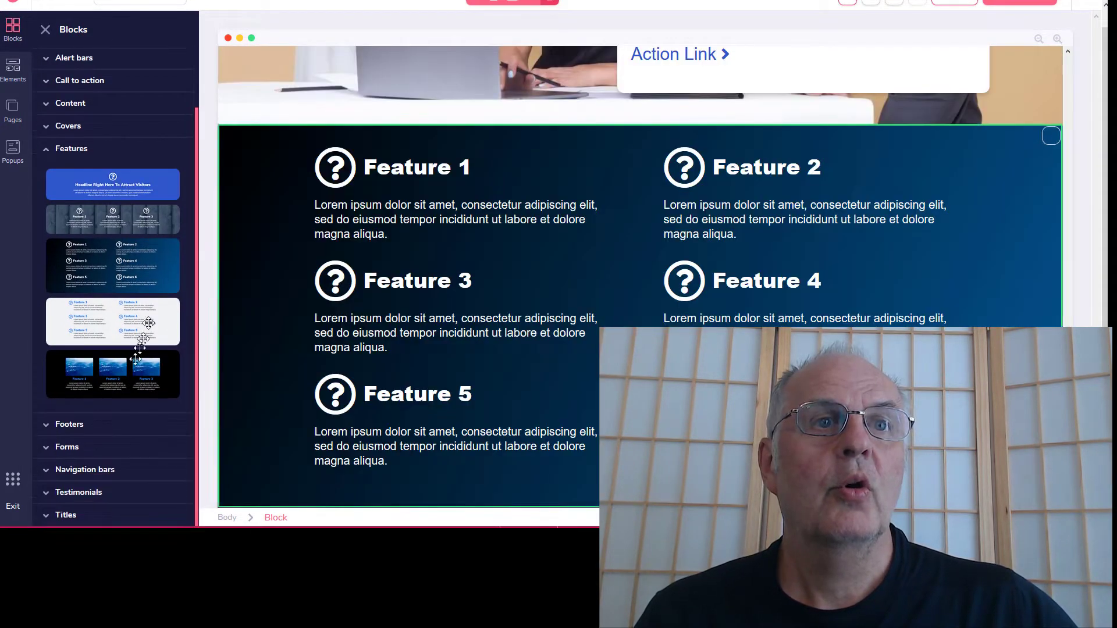
{"action": "left_click", "coordinate": [92, 425]}
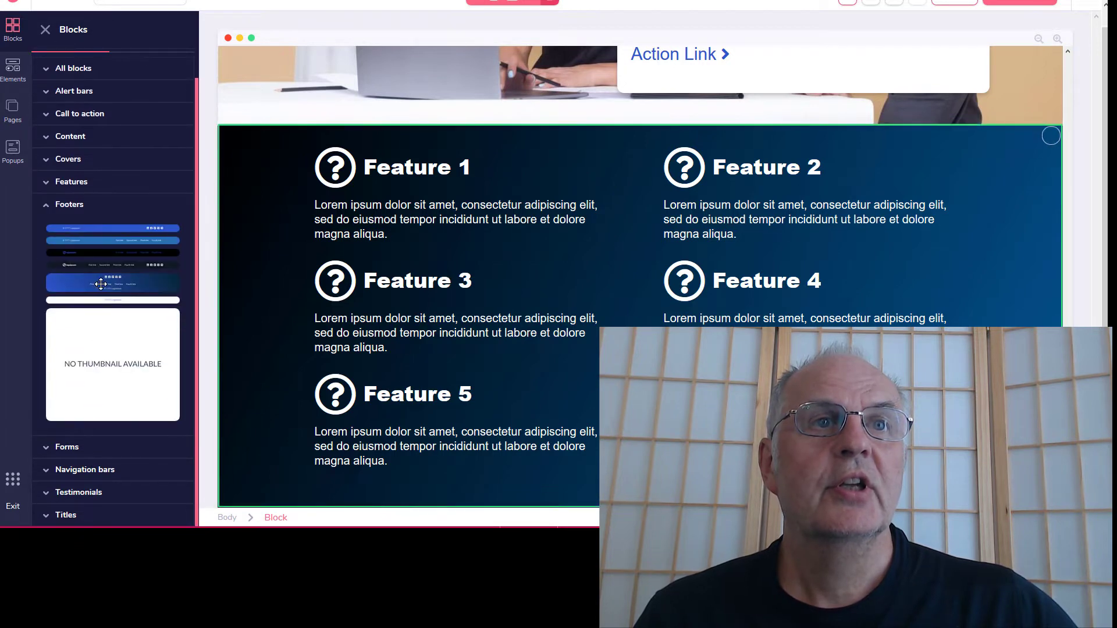
{"action": "left_click_drag", "start_coordinate": [93, 378], "coordinate": [593, 512]}
- Add the logoipsum navigation bar and a title block at the top of the page
{"action": "left_click", "coordinate": [120, 447]}
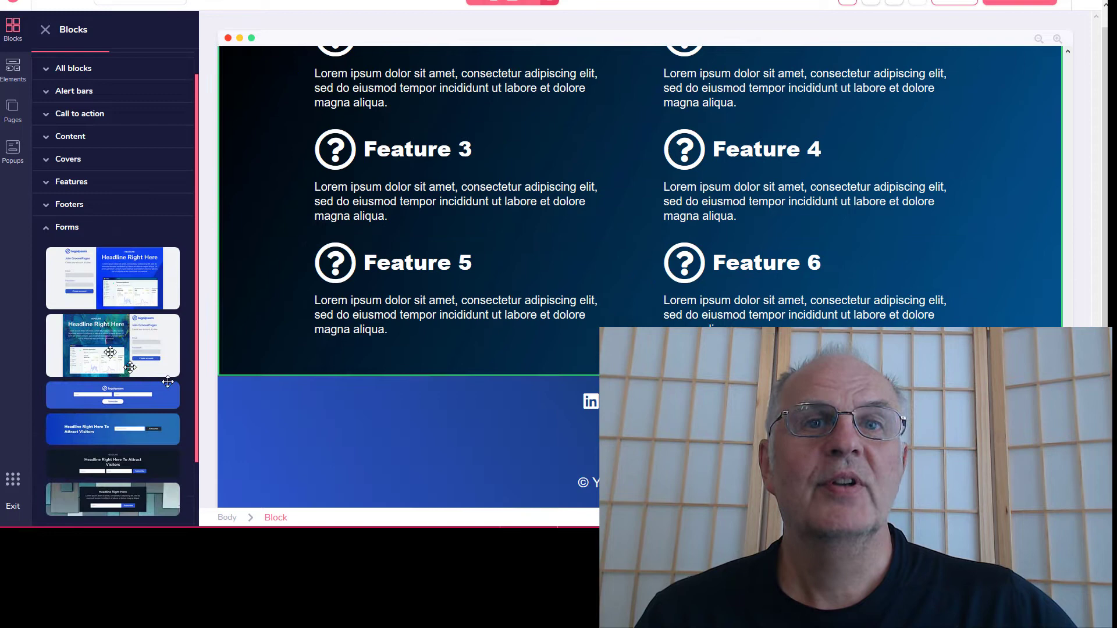
{"action": "left_click", "coordinate": [82, 476]}
{"action": "left_click_drag", "start_coordinate": [84, 402], "coordinate": [408, 290]}
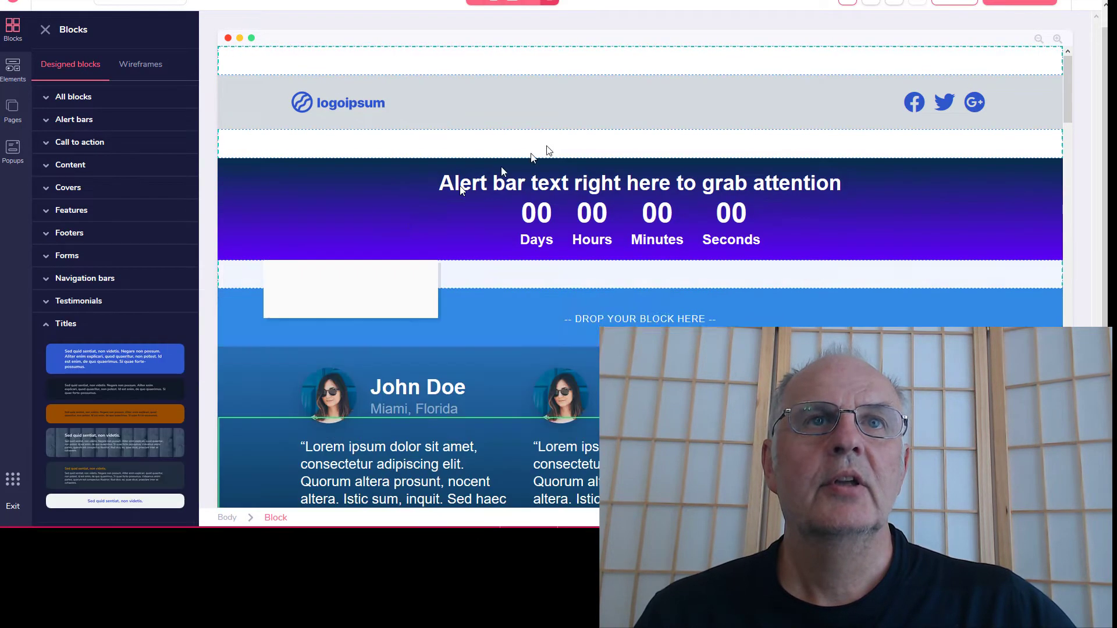
{"action": "left_click_drag", "start_coordinate": [330, 266], "coordinate": [549, 167]}
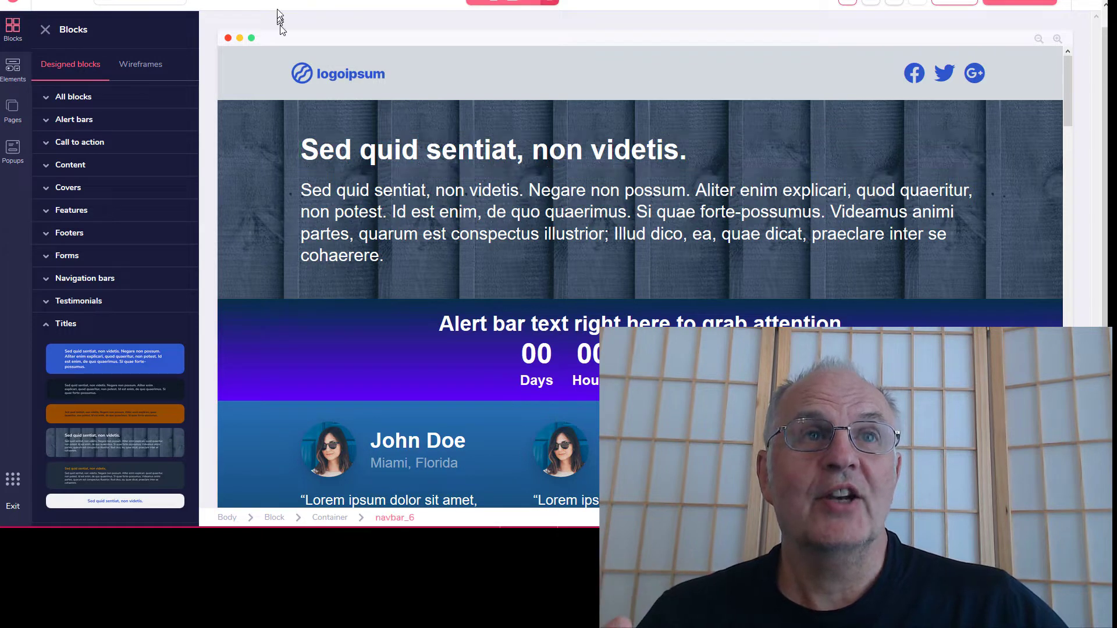
- Add a wireframe cover block and the Starter/Pro/Unlimited wireframe pricing table
{"action": "left_click", "coordinate": [142, 65]}
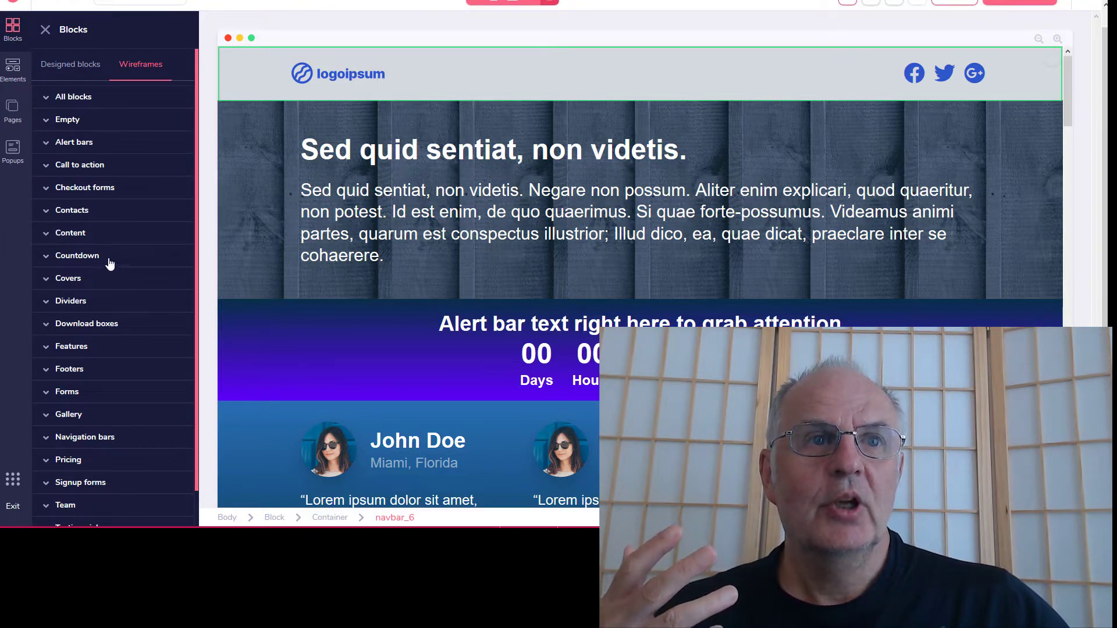
{"action": "left_click", "coordinate": [91, 283]}
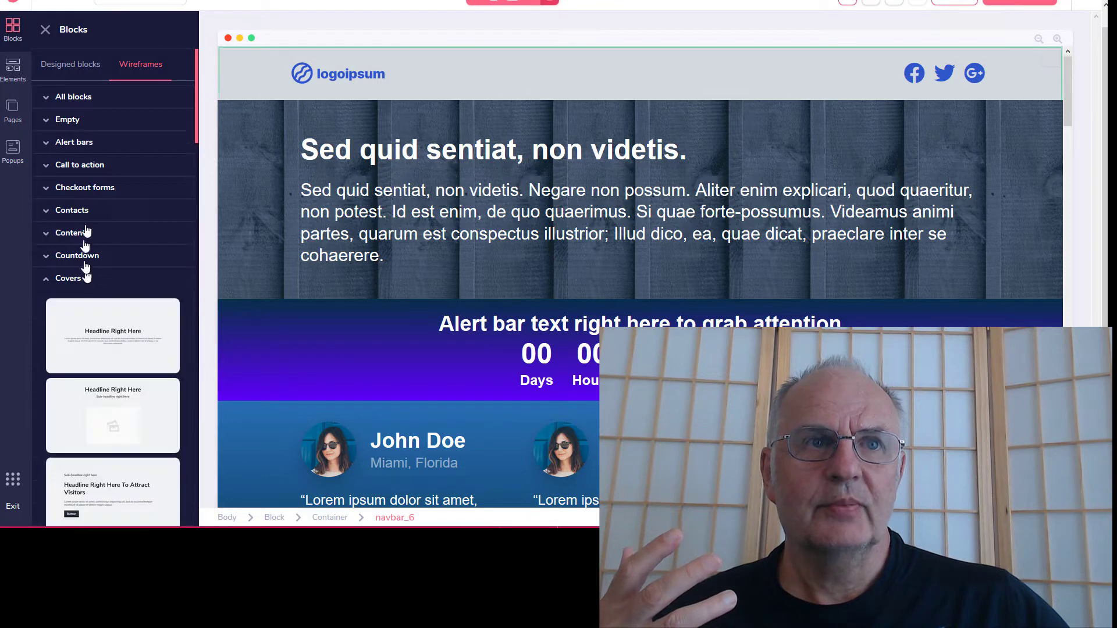
{"action": "scroll", "coordinate": [124, 226], "scroll_direction": "down", "scroll_amount": 5}
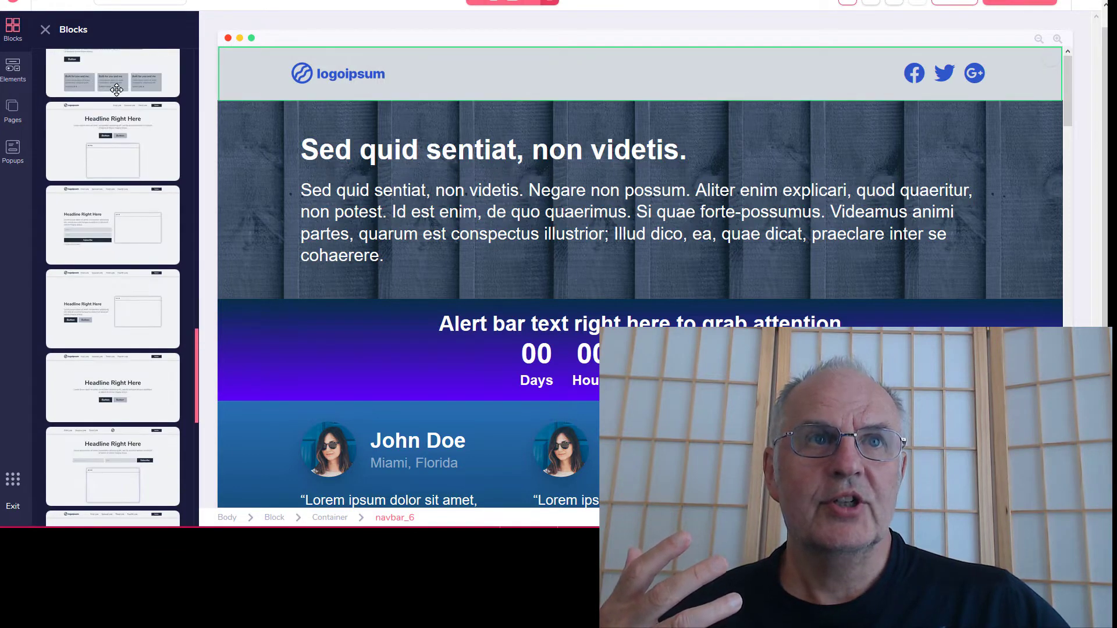
{"action": "left_click_drag", "start_coordinate": [117, 90], "coordinate": [407, 389]}
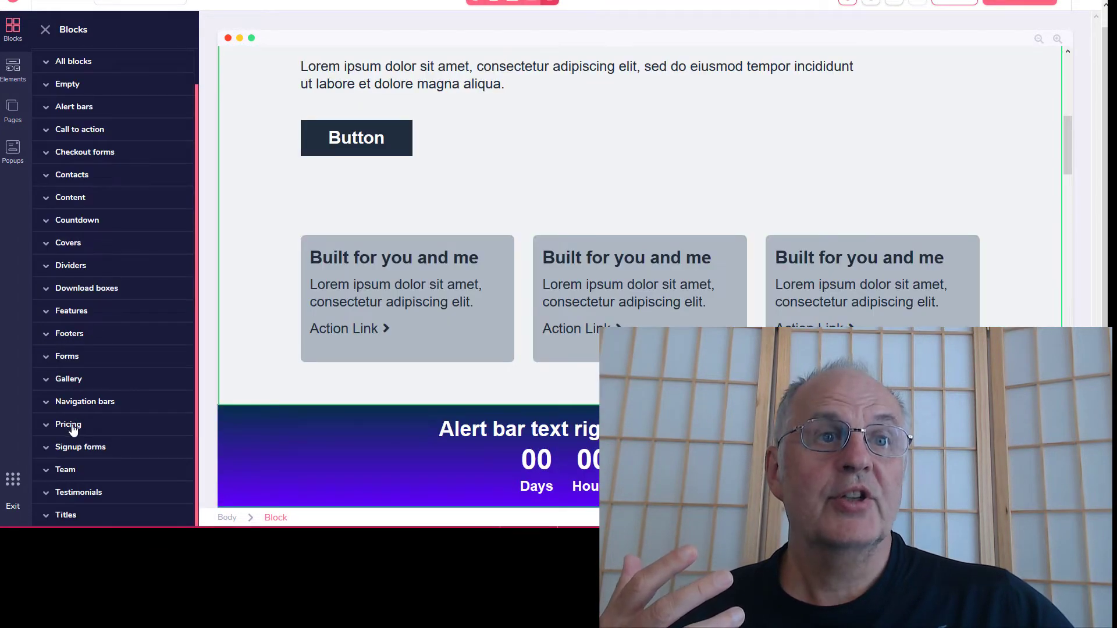
{"action": "left_click", "coordinate": [68, 425]}
{"action": "scroll", "coordinate": [117, 279], "scroll_direction": "down", "scroll_amount": 5}
{"action": "scroll", "coordinate": [483, 272], "scroll_direction": "down", "scroll_amount": 10}
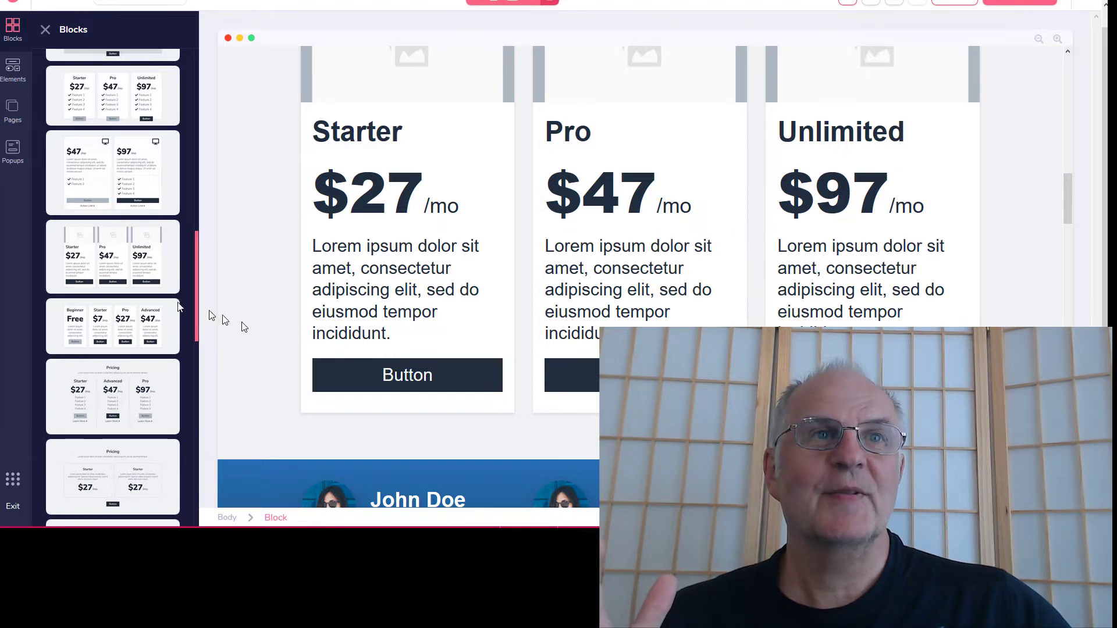
- Try a card-with-header element, select the empty containers, and toggle Expert mode on and off
{"action": "left_click", "coordinate": [14, 69]}
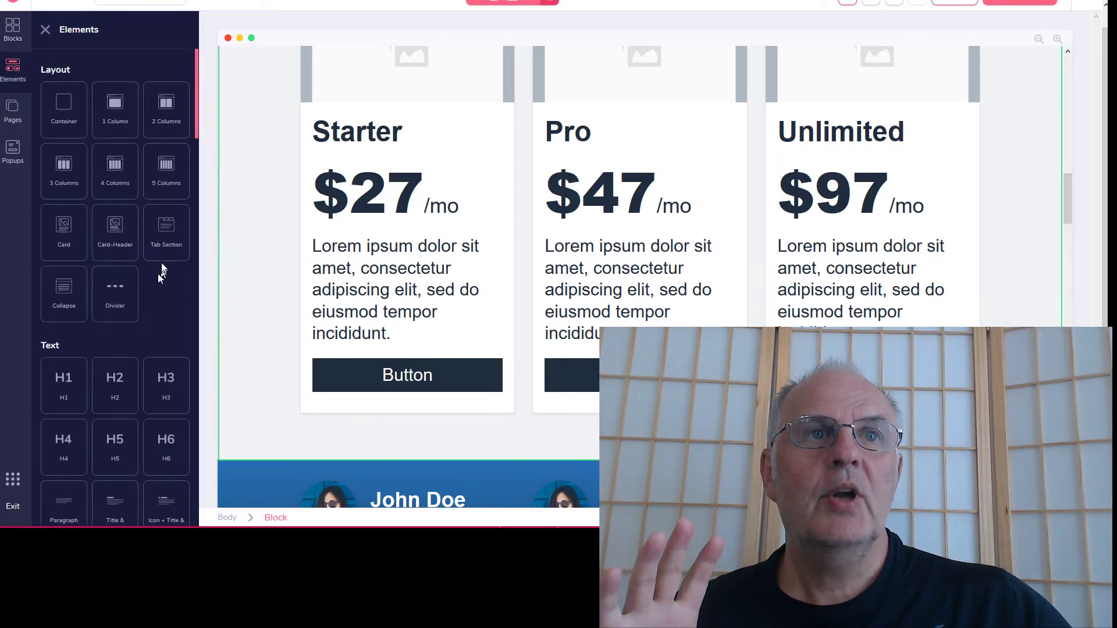
{"action": "left_click_drag", "start_coordinate": [122, 236], "coordinate": [586, 377]}
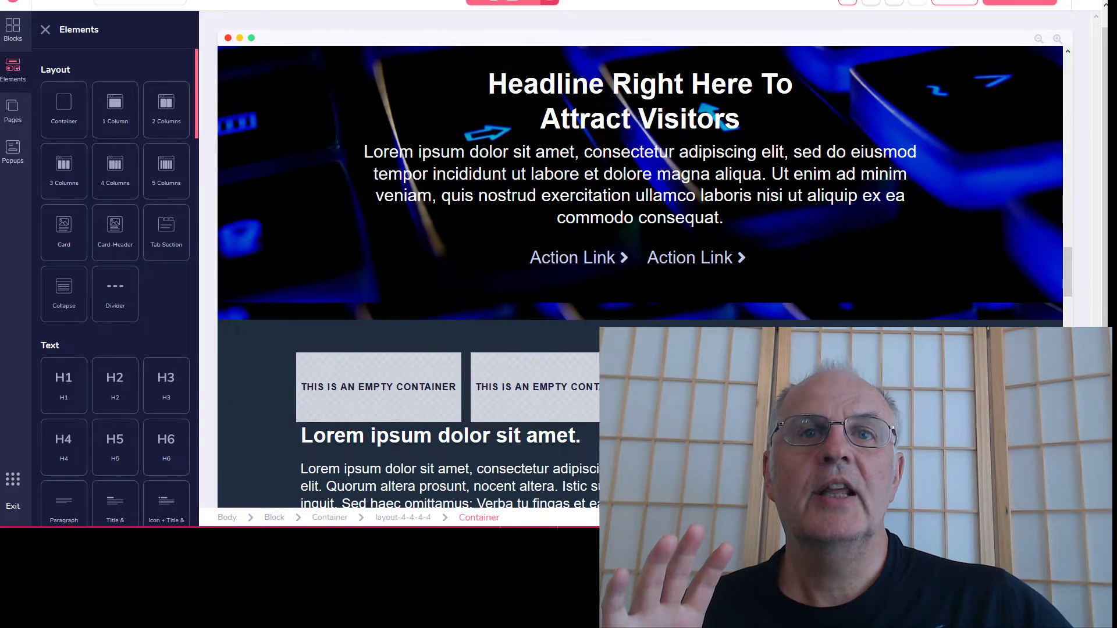
{"action": "left_click", "coordinate": [326, 380]}
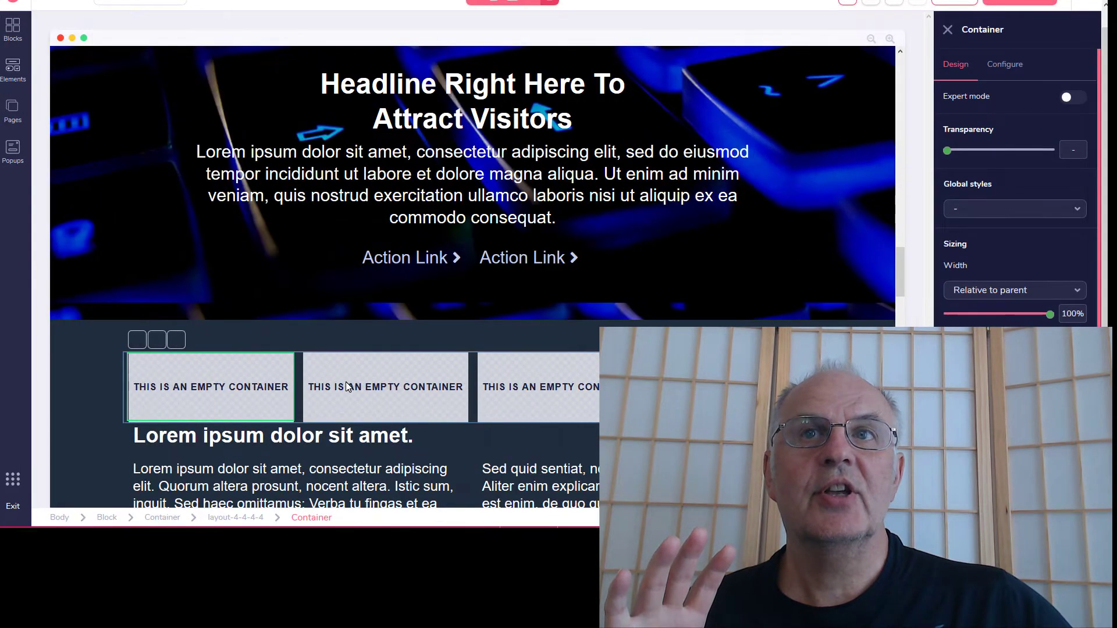
{"action": "left_click", "coordinate": [347, 387]}
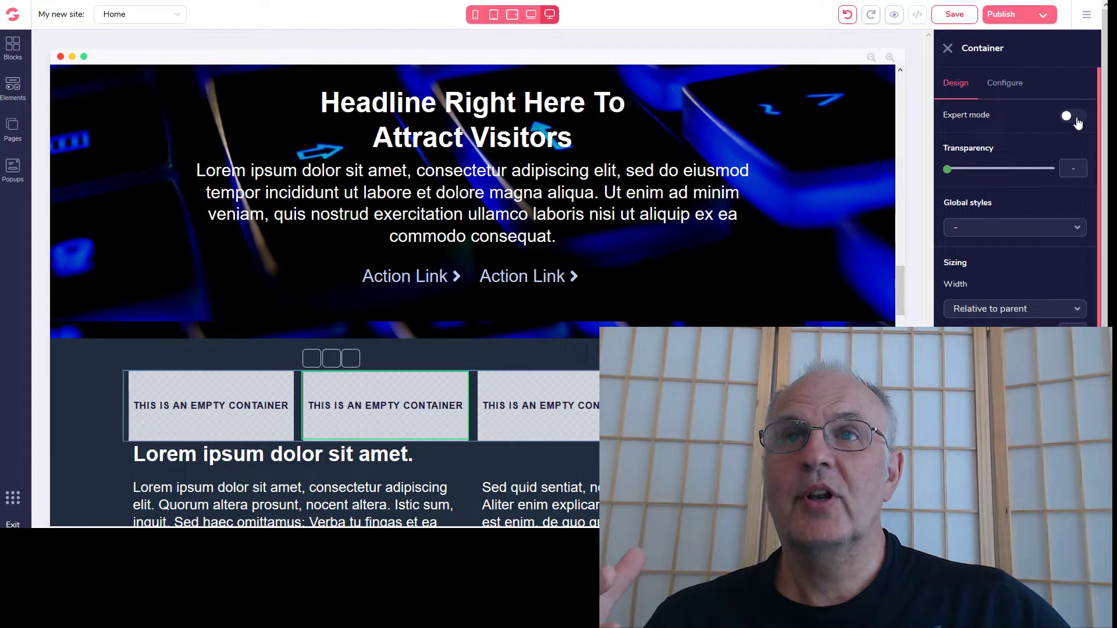
{"action": "left_click", "coordinate": [1076, 118]}
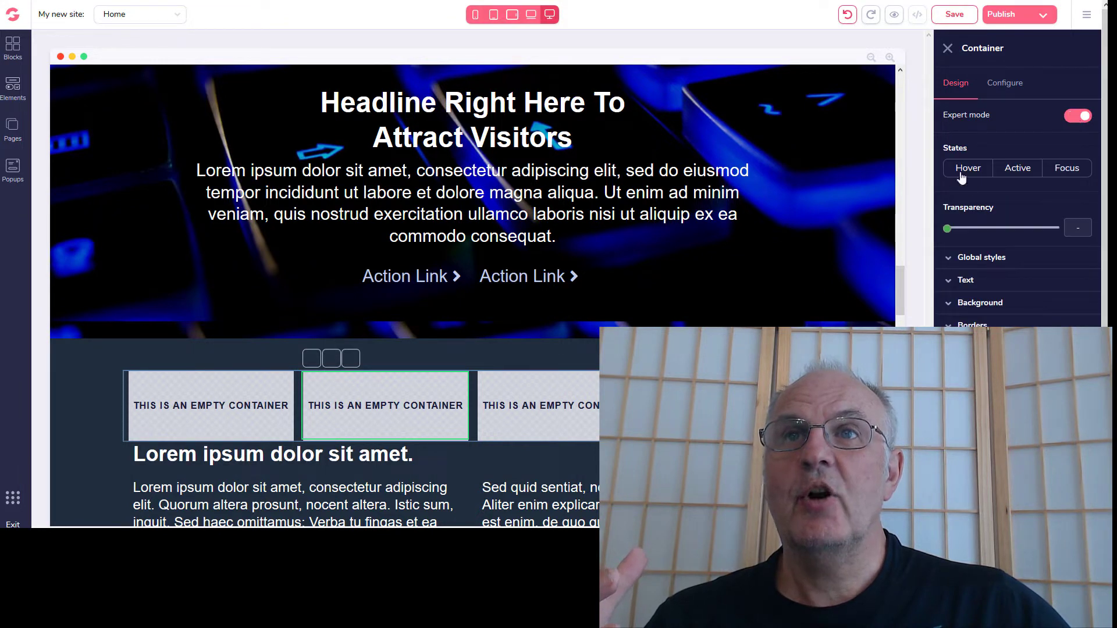
{"action": "left_click", "coordinate": [1076, 118]}
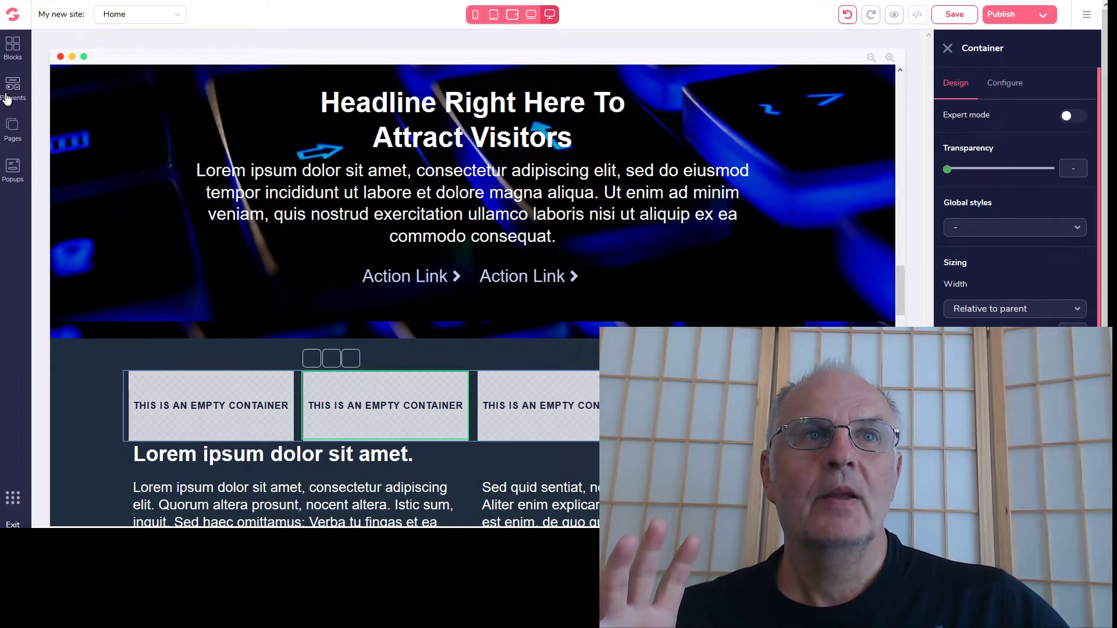
- Drop a Youtube Video element beside the Feature 2 heading
{"action": "left_click", "coordinate": [7, 99]}
{"action": "scroll", "coordinate": [68, 225], "scroll_direction": "down", "scroll_amount": 10}
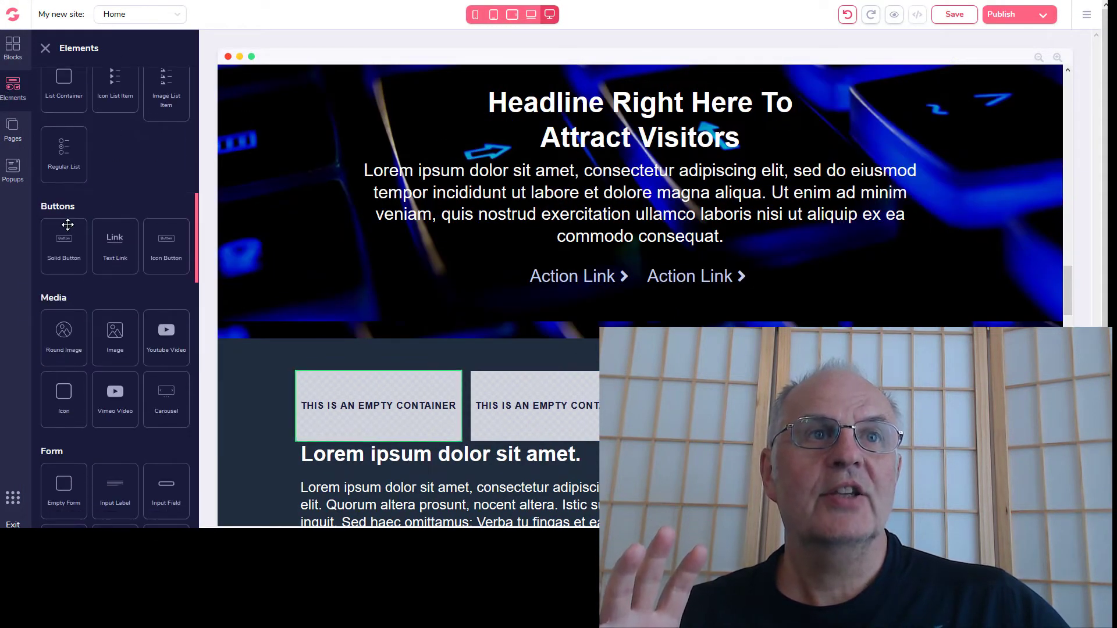
{"action": "scroll", "coordinate": [68, 225], "scroll_direction": "down", "scroll_amount": 5}
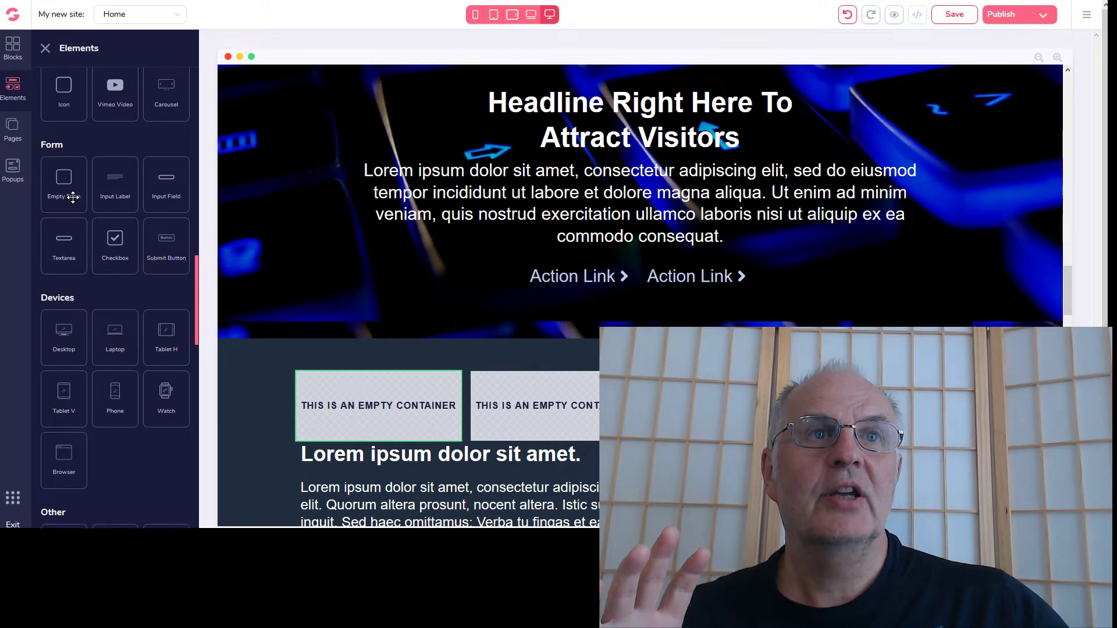
{"action": "scroll", "coordinate": [93, 217], "scroll_direction": "up", "scroll_amount": 5}
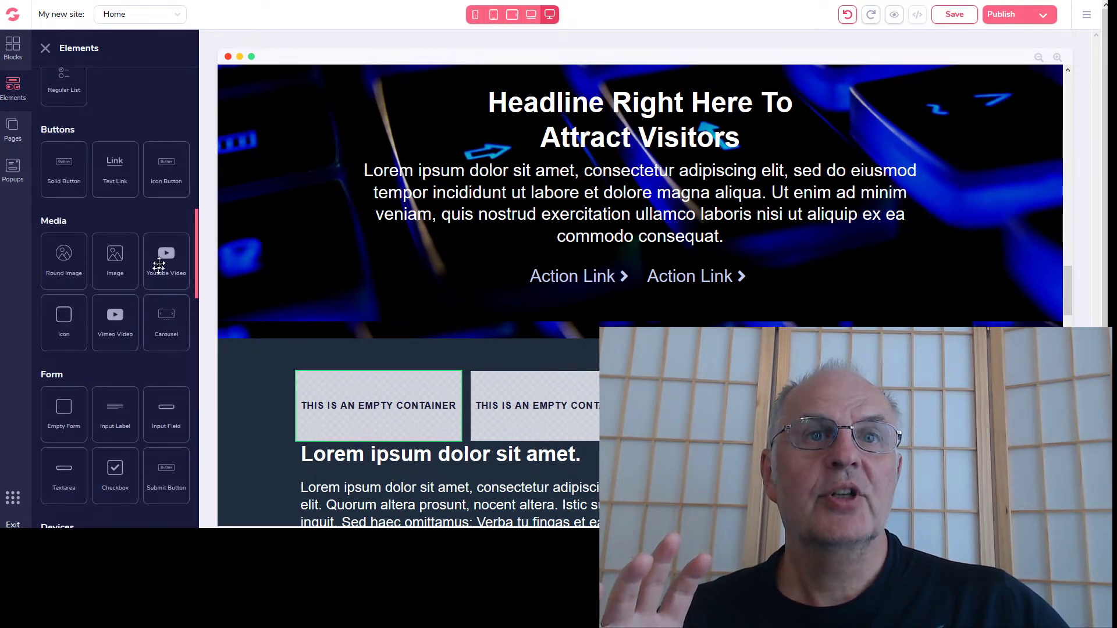
{"action": "left_click_drag", "start_coordinate": [159, 265], "coordinate": [680, 183]}
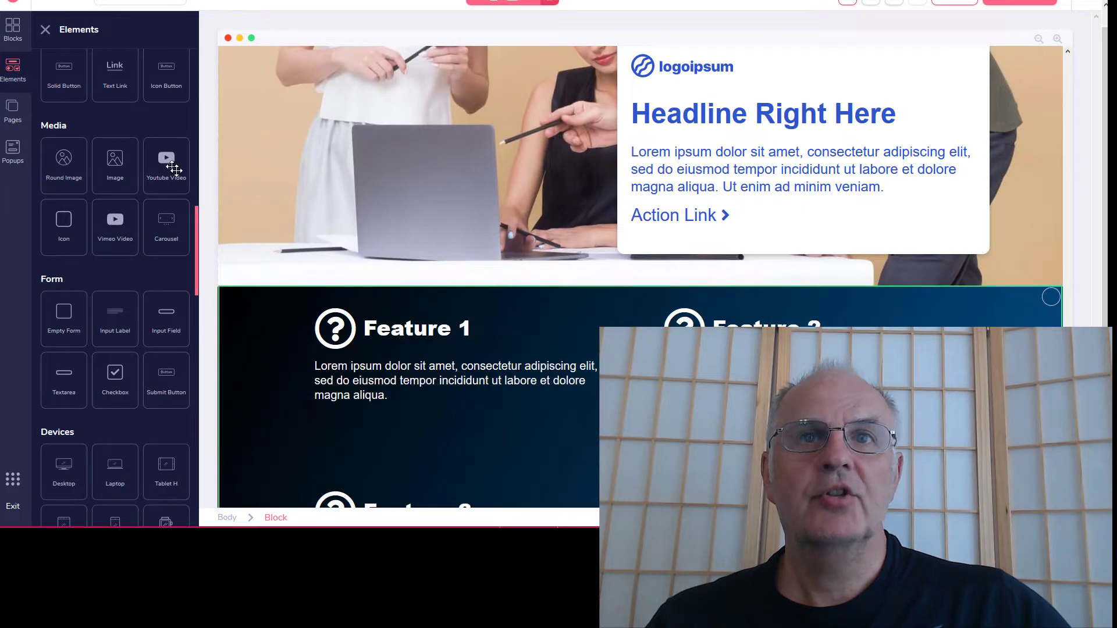
{"action": "left_click_drag", "start_coordinate": [173, 169], "coordinate": [640, 343]}
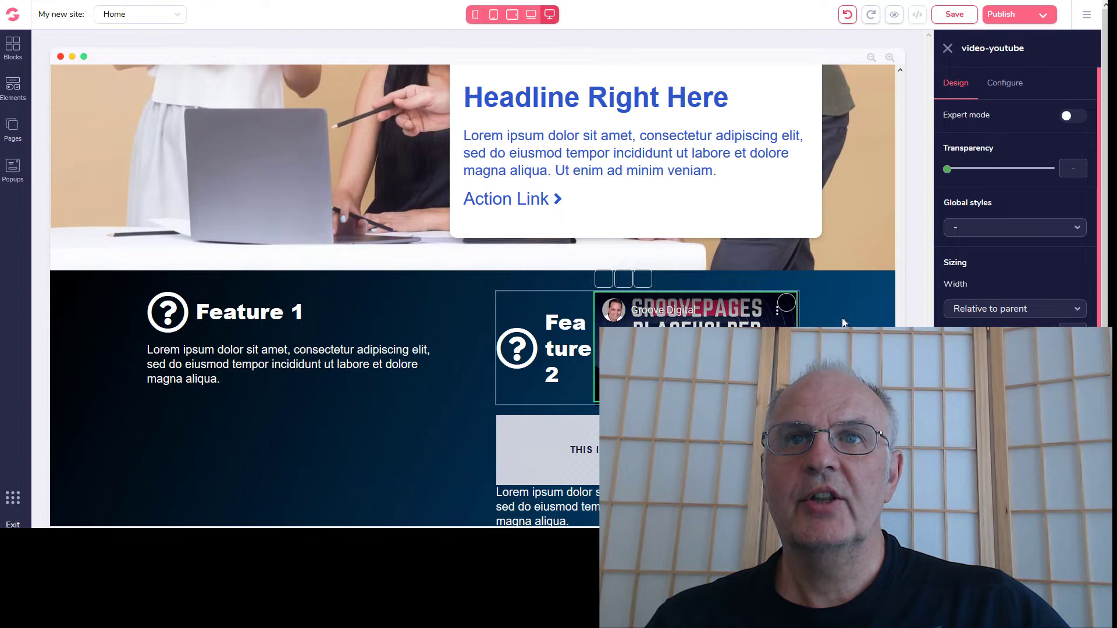
{"action": "left_click", "coordinate": [13, 87]}
{"action": "scroll", "coordinate": [130, 250], "scroll_direction": "down", "scroll_amount": 1}
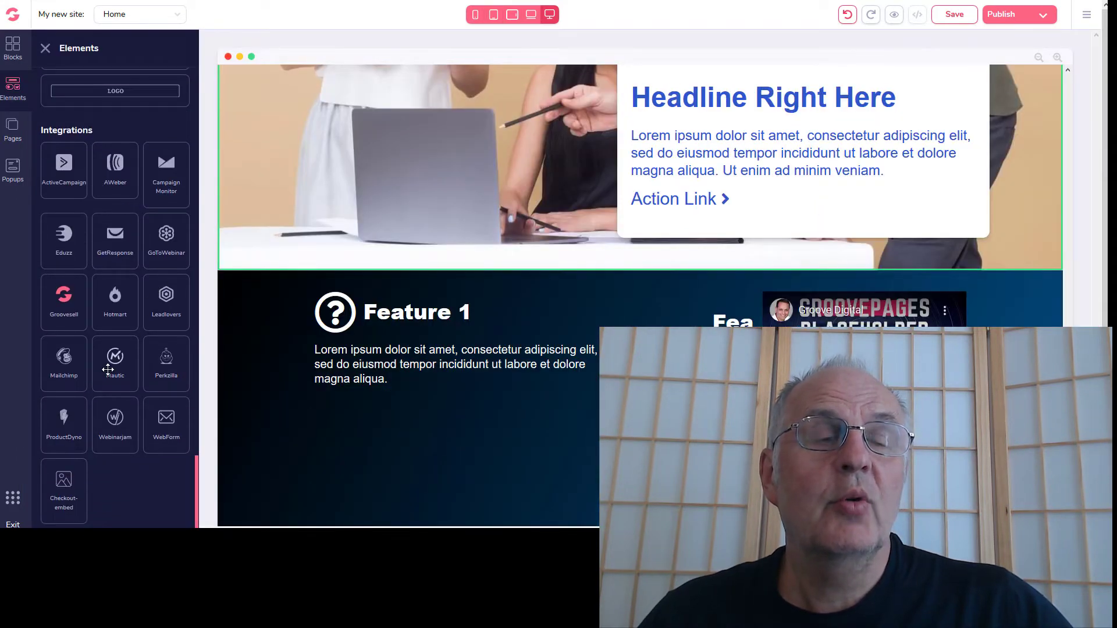
{"action": "scroll", "coordinate": [107, 369], "scroll_direction": "down", "scroll_amount": 1}
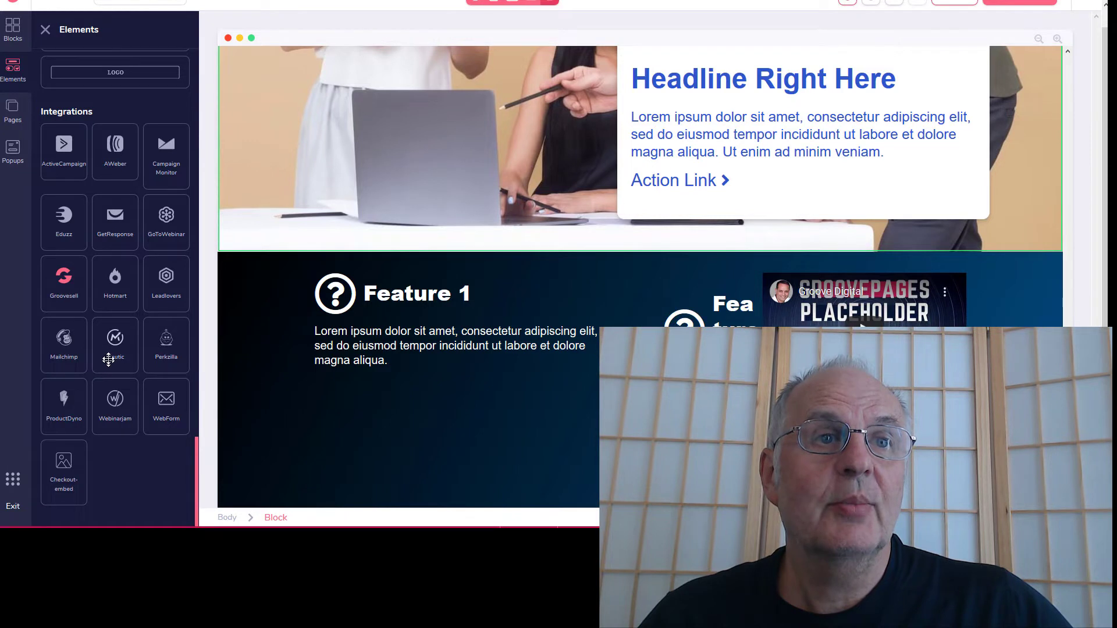
- Add Page 2 to the site using the GrooveEvent Template
{"action": "left_click", "coordinate": [20, 119]}
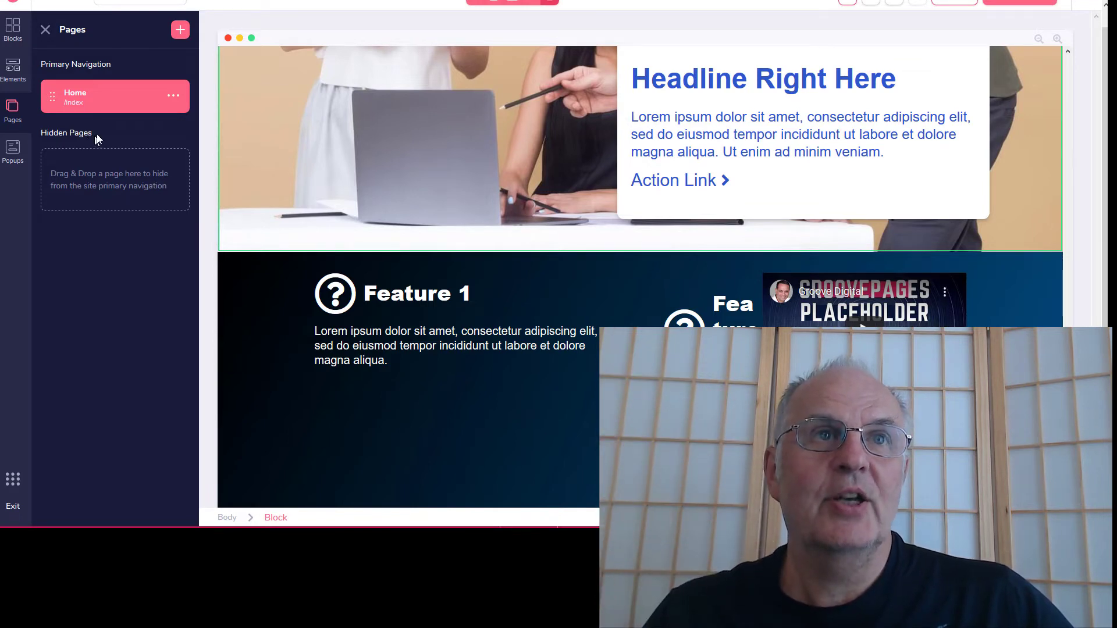
{"action": "left_click", "coordinate": [180, 29]}
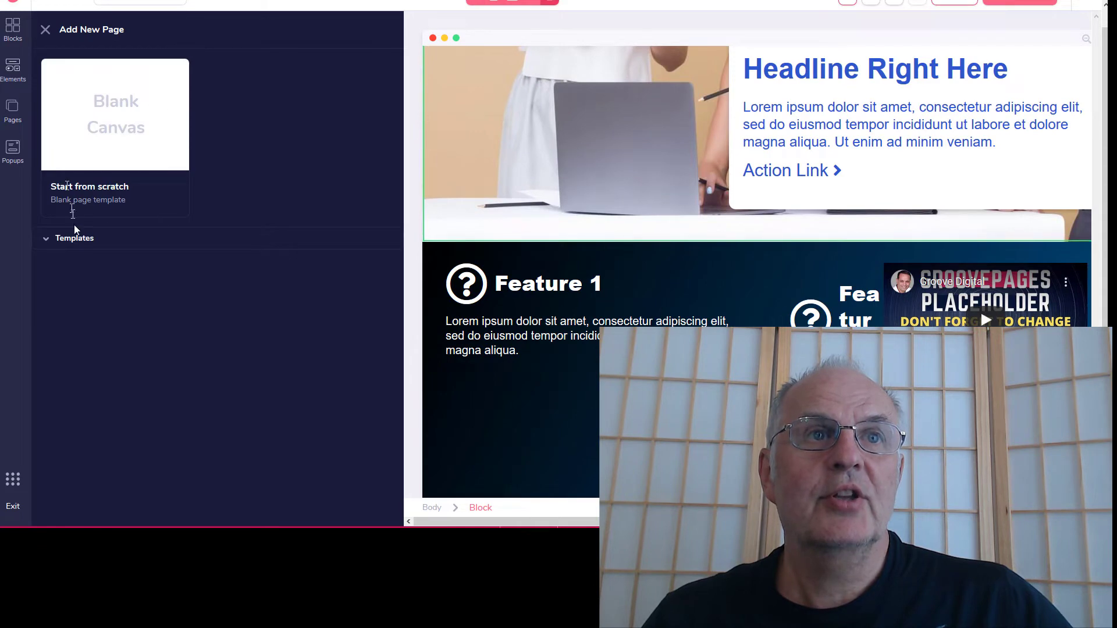
{"action": "left_click", "coordinate": [87, 237]}
{"action": "scroll", "coordinate": [219, 172], "scroll_direction": "down", "scroll_amount": 4}
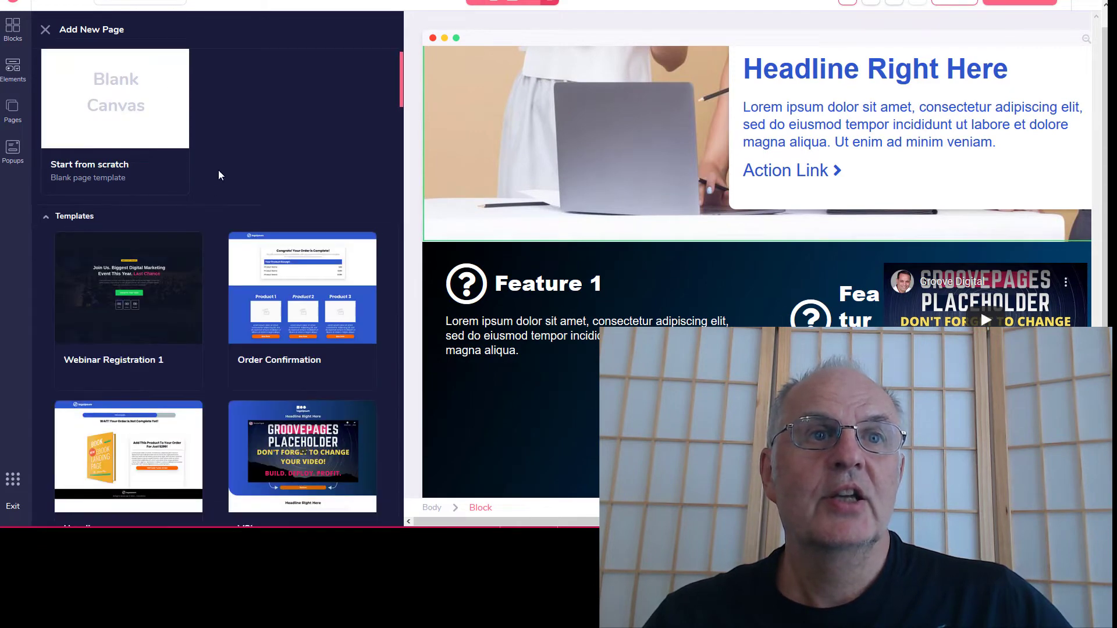
{"action": "scroll", "coordinate": [219, 173], "scroll_direction": "down", "scroll_amount": 4}
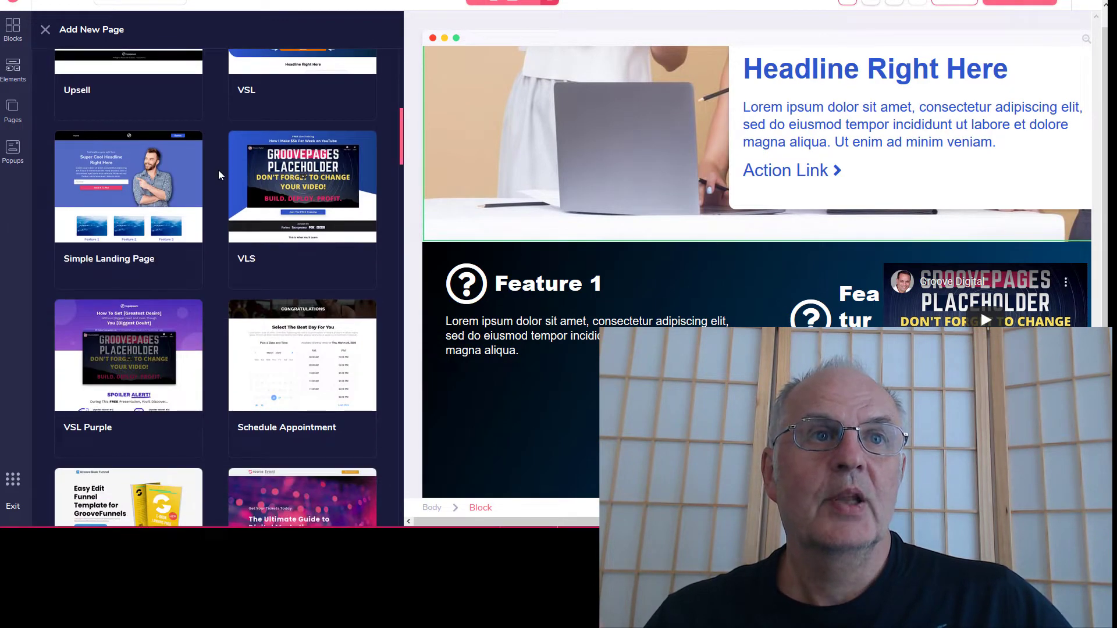
{"action": "scroll", "coordinate": [220, 173], "scroll_direction": "down", "scroll_amount": 4}
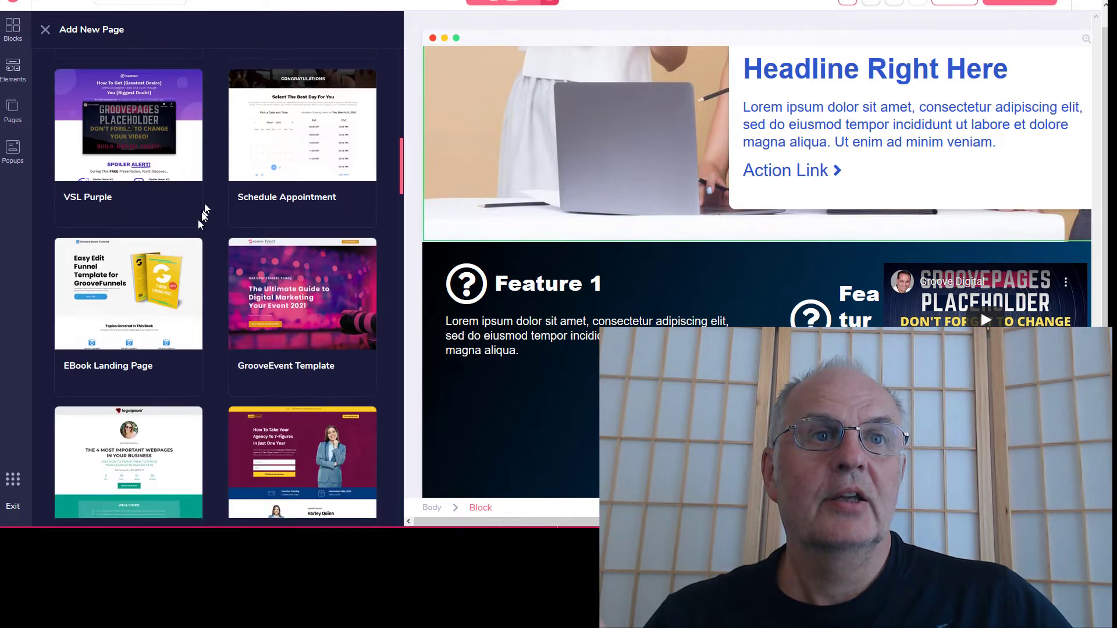
{"action": "mouse_move", "coordinate": [159, 279]}
{"action": "mouse_move", "coordinate": [276, 287]}
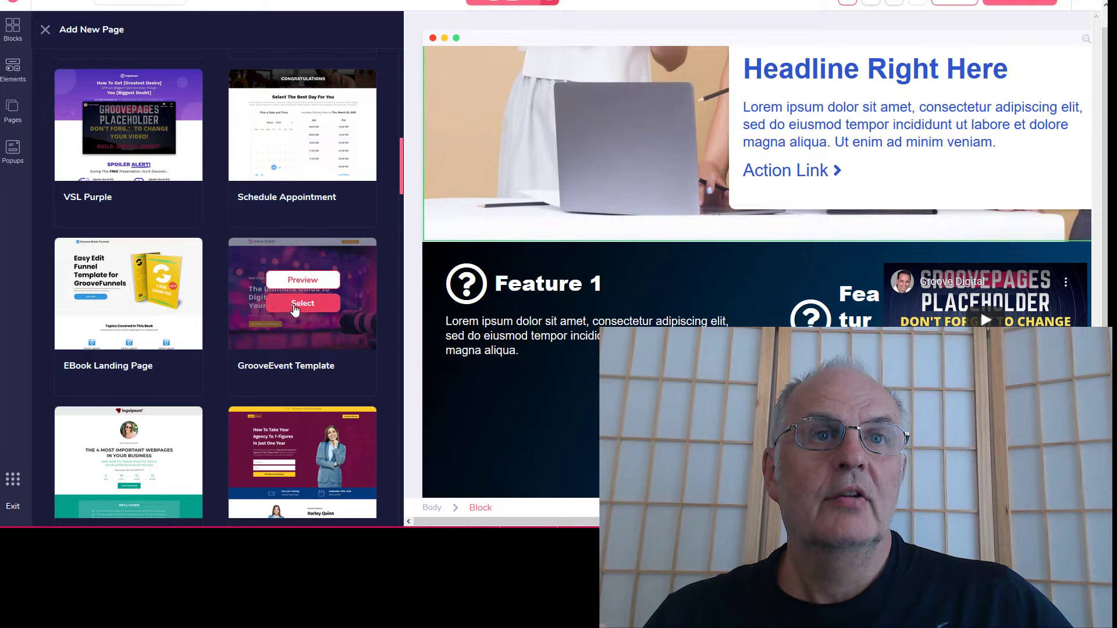
{"action": "left_click", "coordinate": [295, 309]}
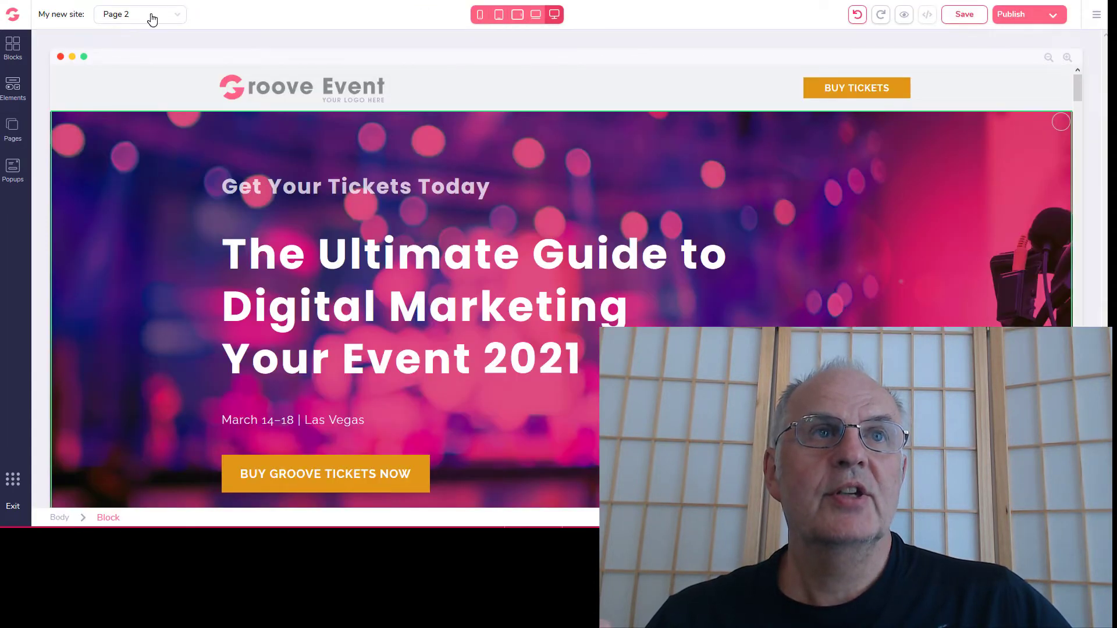
- Move Page 2 above Home in the Primary Navigation page list
{"action": "left_click", "coordinate": [18, 129]}
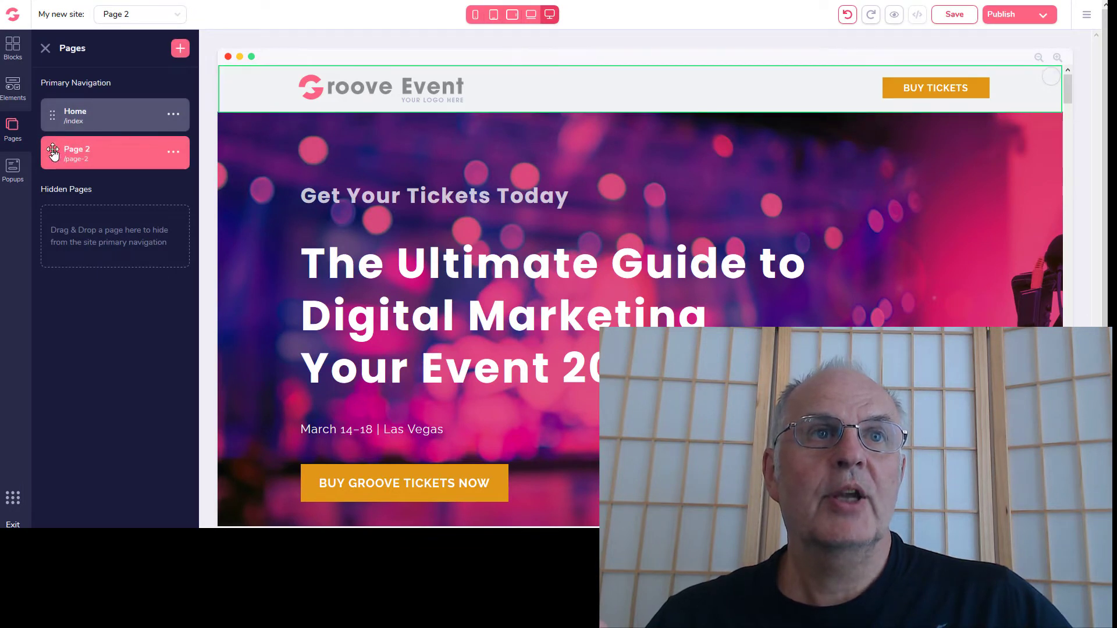
{"action": "left_click_drag", "start_coordinate": [53, 151], "coordinate": [55, 115]}
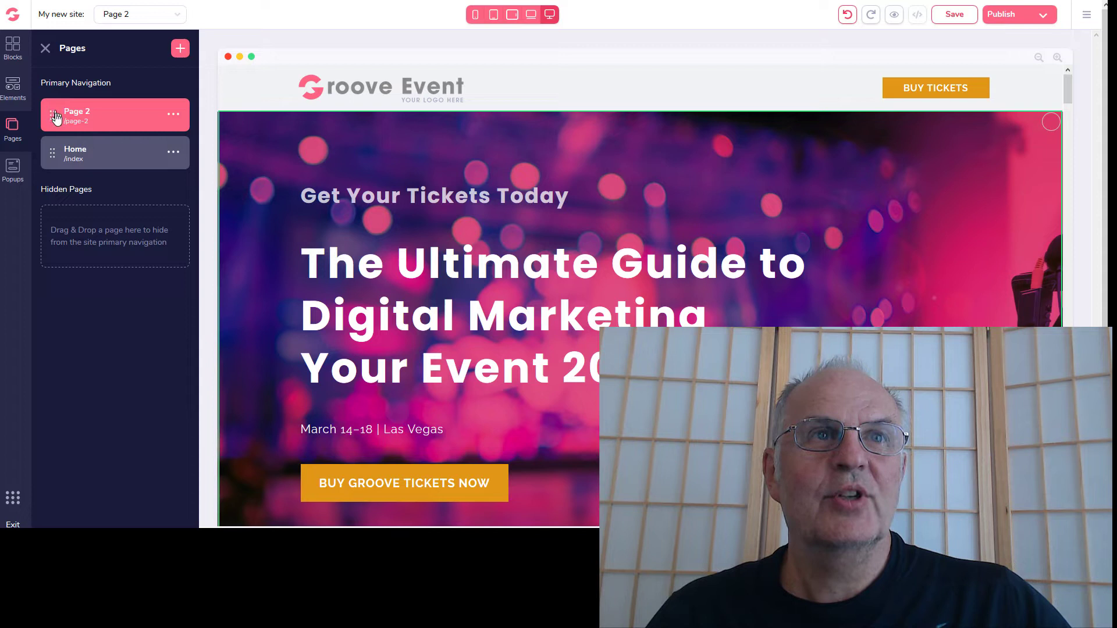
{"action": "mouse_move", "coordinate": [54, 114]}
{"action": "left_mouse_down"}
{"action": "mouse_move", "coordinate": [64, 210]}
{"action": "mouse_move", "coordinate": [49, 248]}
{"action": "mouse_move", "coordinate": [50, 118]}
{"action": "left_mouse_up"}
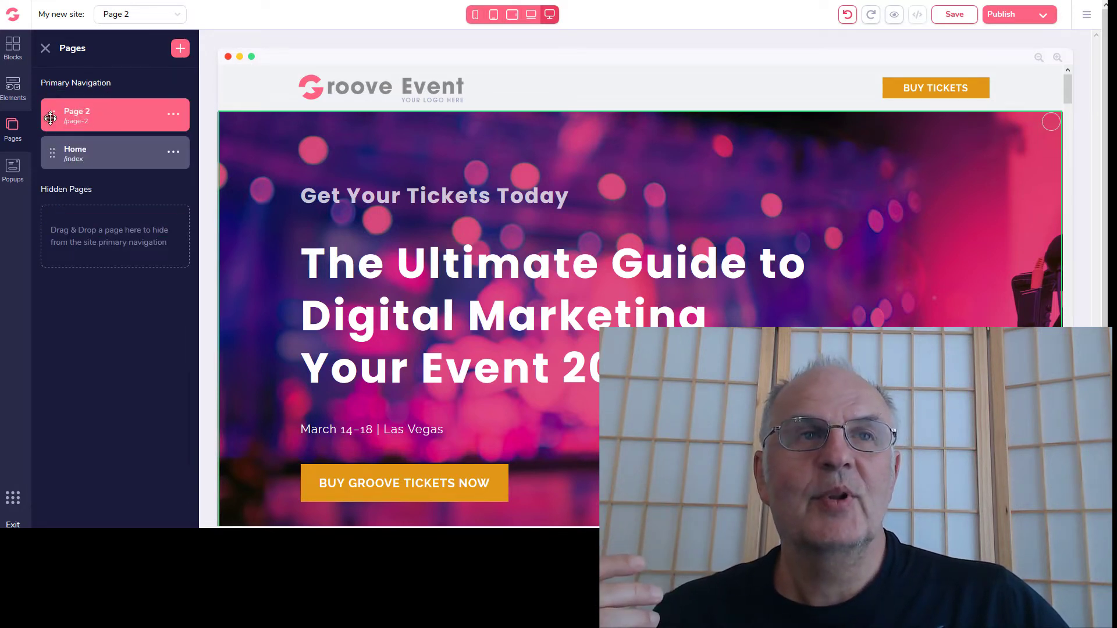
- Create 'Popup 1' for Page 2, keeping its type as Standard
{"action": "left_click", "coordinate": [21, 176]}
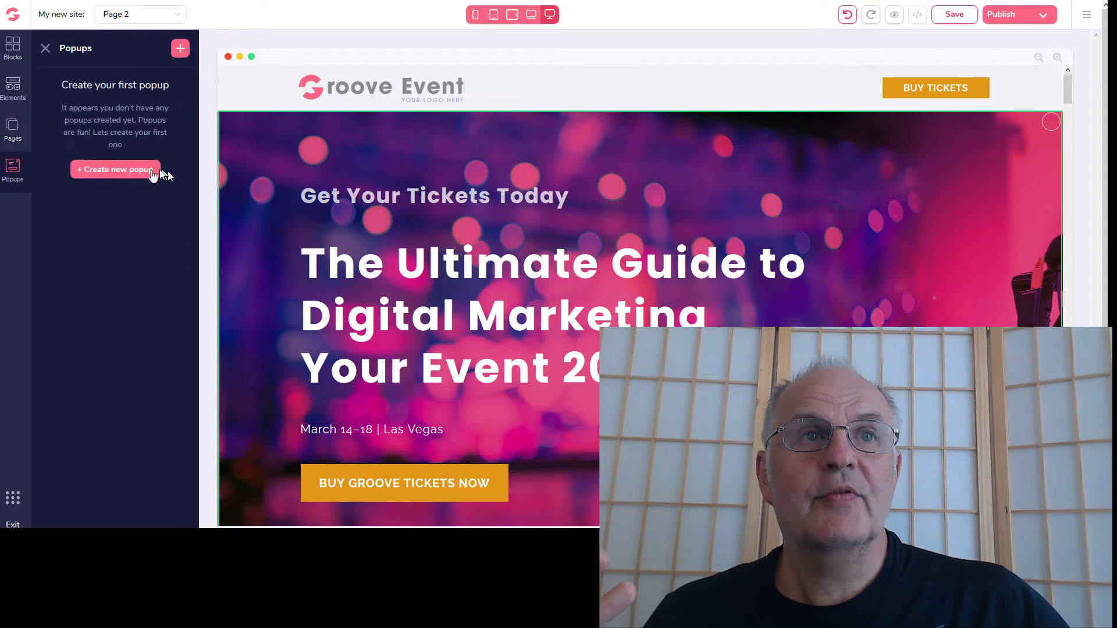
{"action": "left_click", "coordinate": [137, 173]}
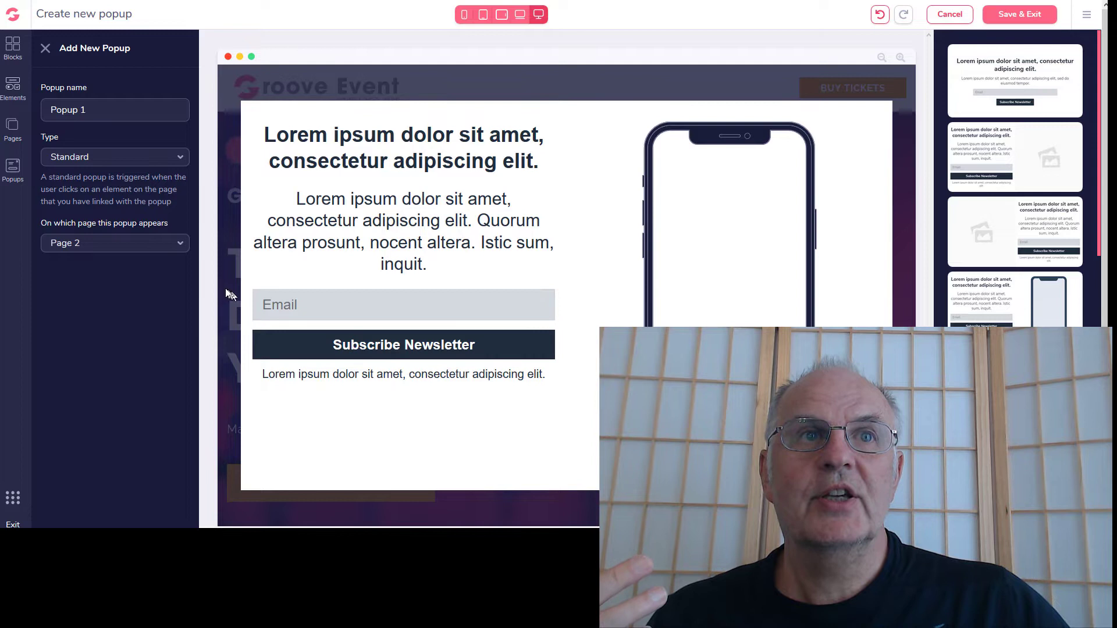
{"action": "left_click", "coordinate": [166, 157]}
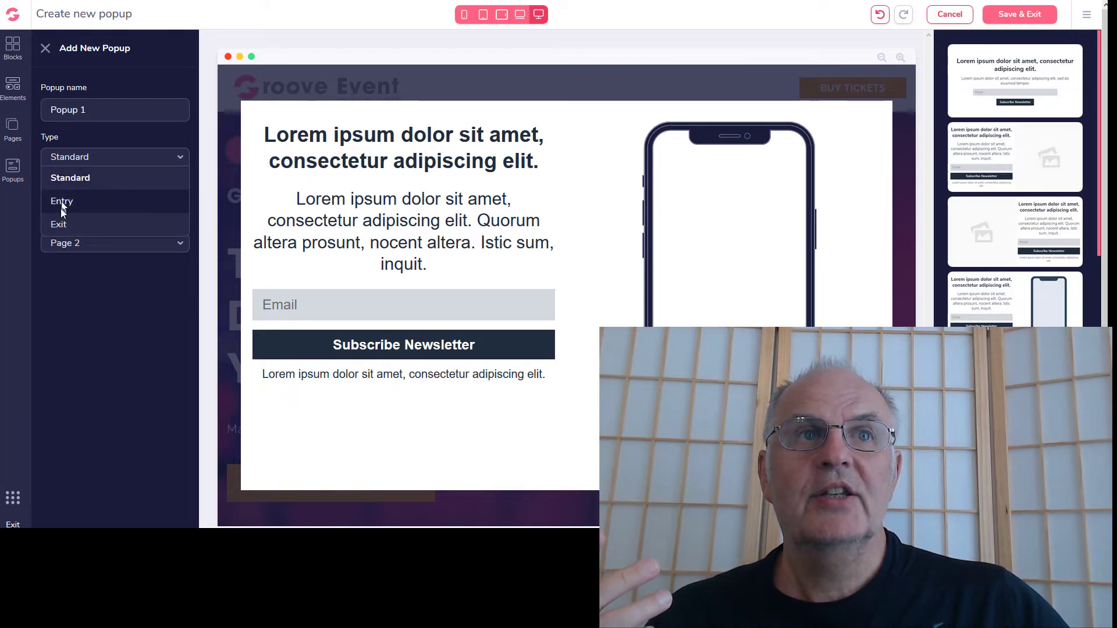
{"action": "left_click", "coordinate": [121, 354]}
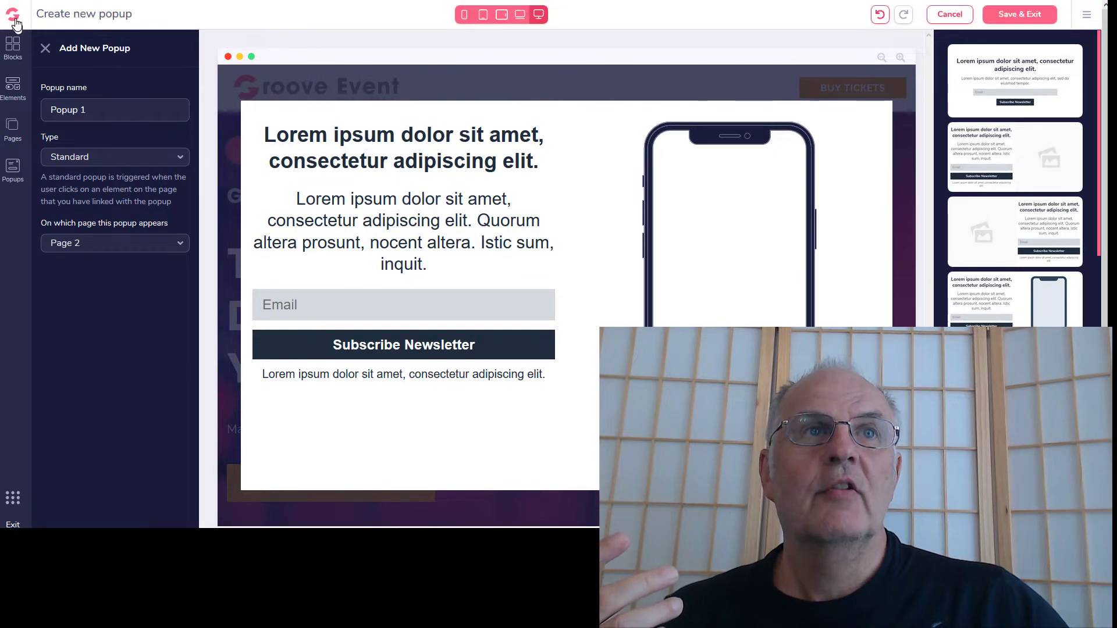
- Go from the page editor to GrooveSell and create a 'test 2' product funnel
{"action": "left_click", "coordinate": [17, 23]}
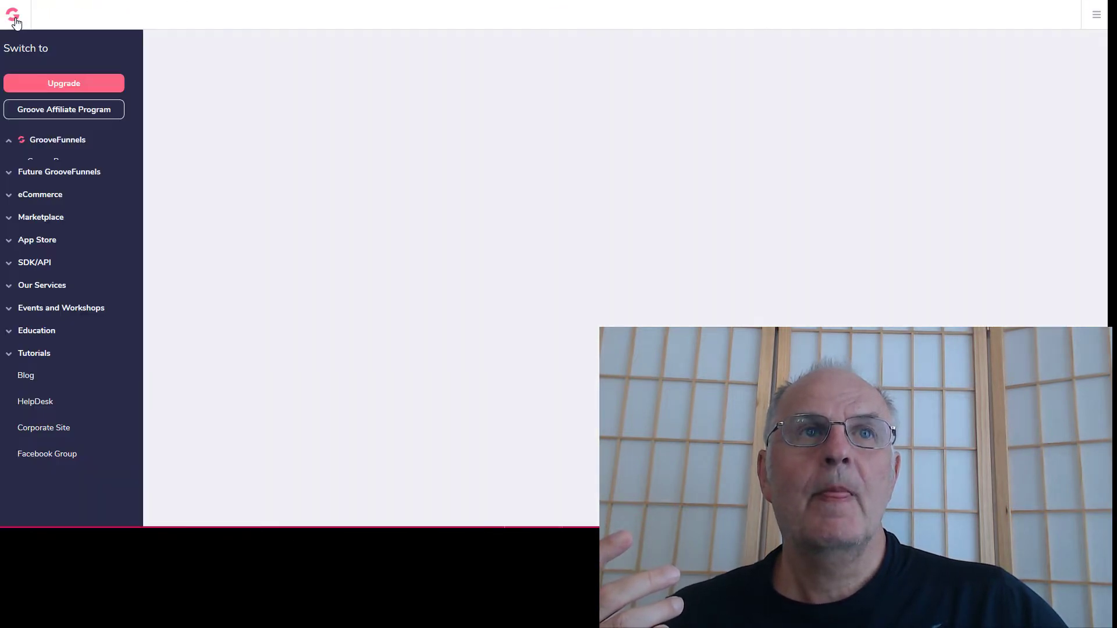
{"action": "left_click", "coordinate": [32, 142]}
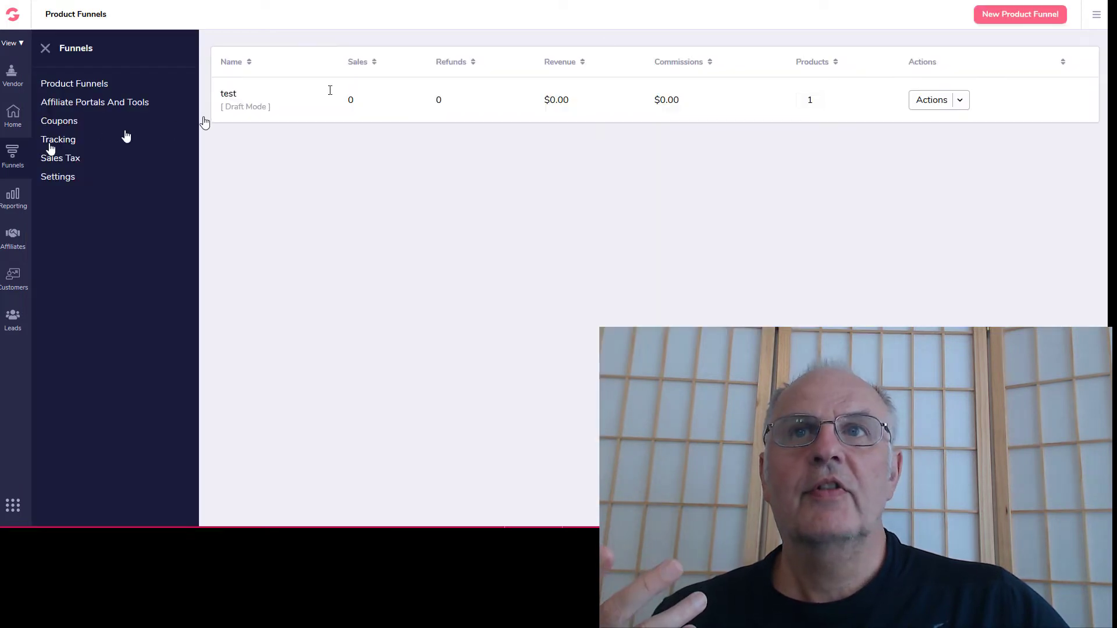
{"action": "left_click", "coordinate": [1014, 21]}
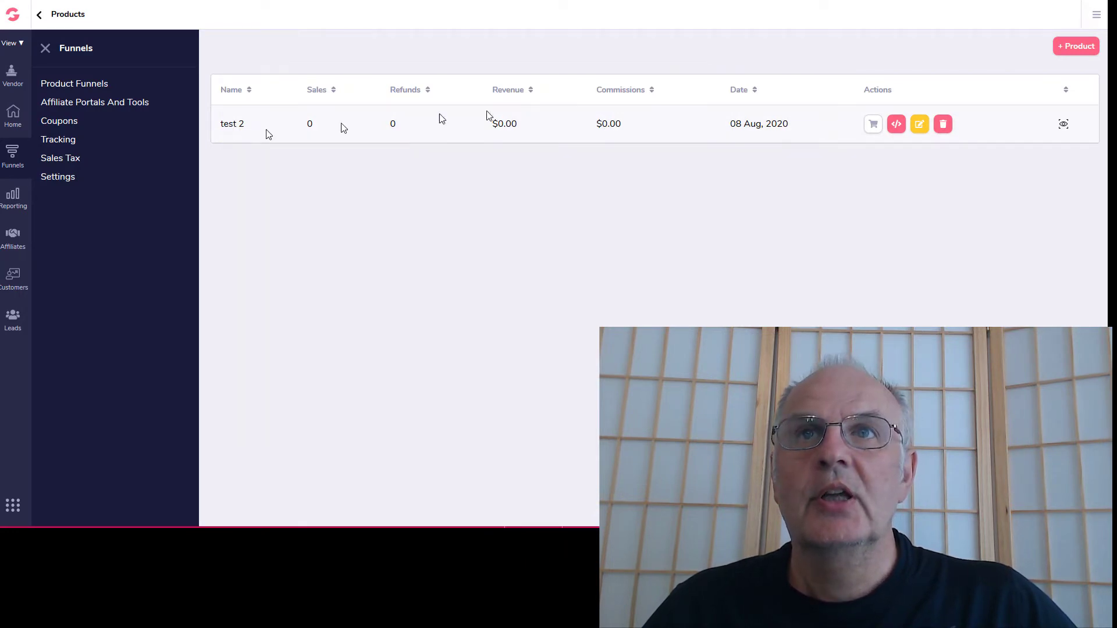
- Give the test 2 product a one-time price of 25000 with a free 7-day trial
{"action": "left_click", "coordinate": [920, 126]}
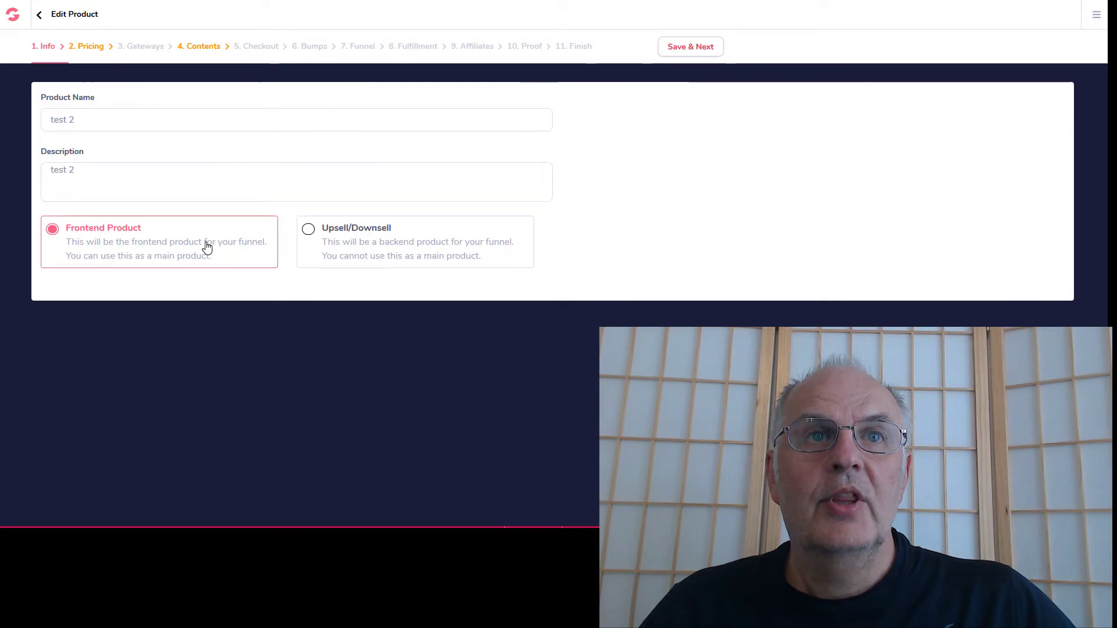
{"action": "left_click", "coordinate": [687, 52]}
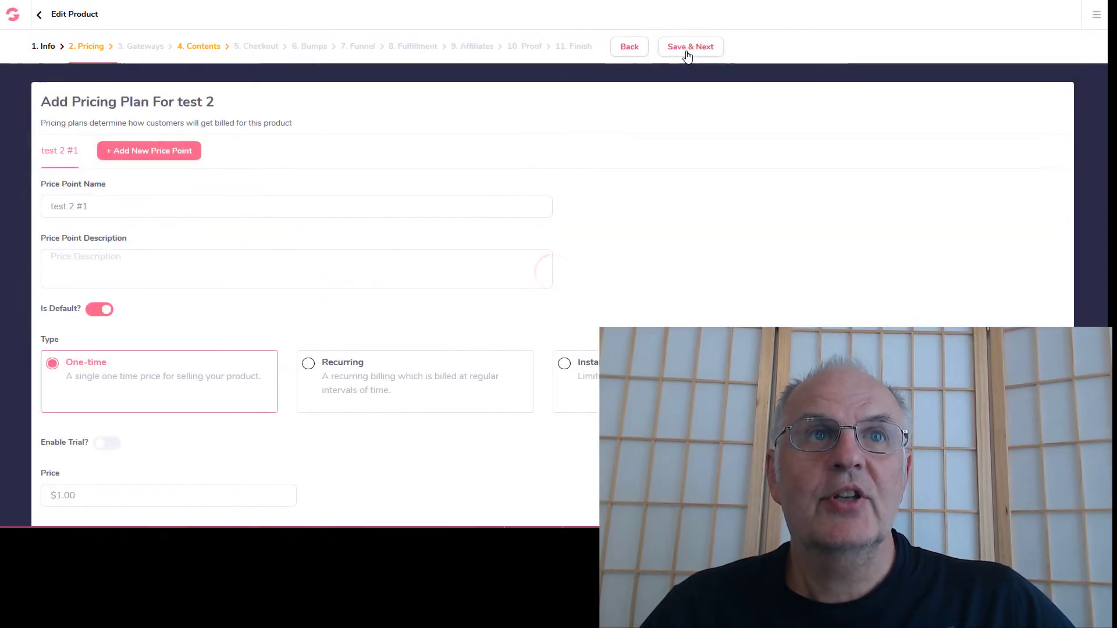
{"action": "scroll", "coordinate": [207, 214], "scroll_direction": "down", "scroll_amount": 1}
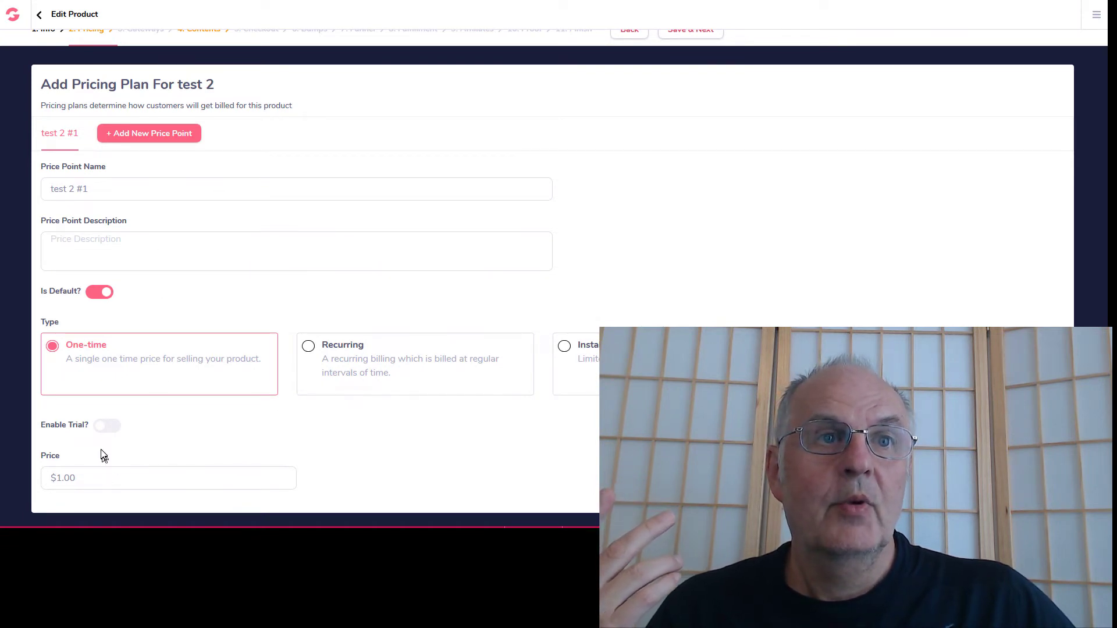
{"action": "left_click", "coordinate": [106, 427]}
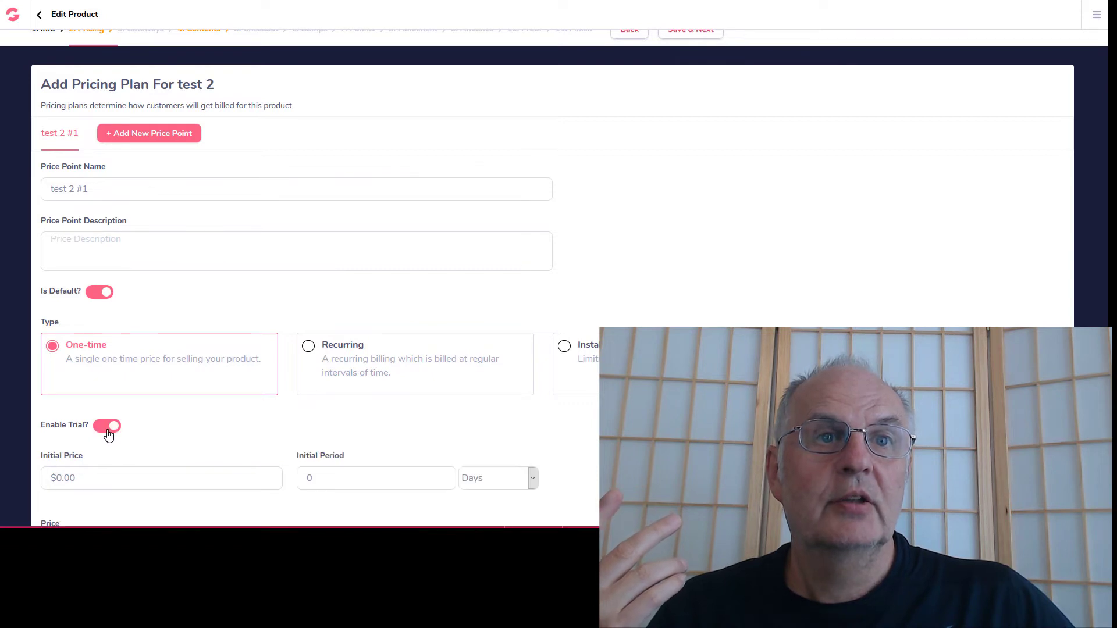
{"action": "scroll", "coordinate": [191, 349], "scroll_direction": "down", "scroll_amount": 1}
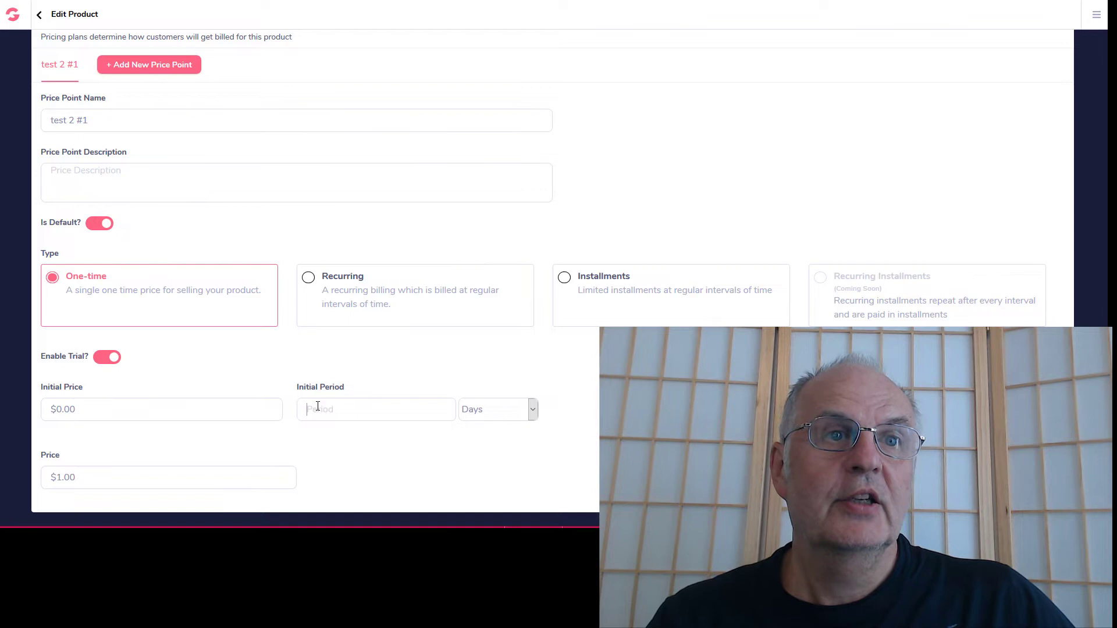
{"action": "type", "text": "7"}
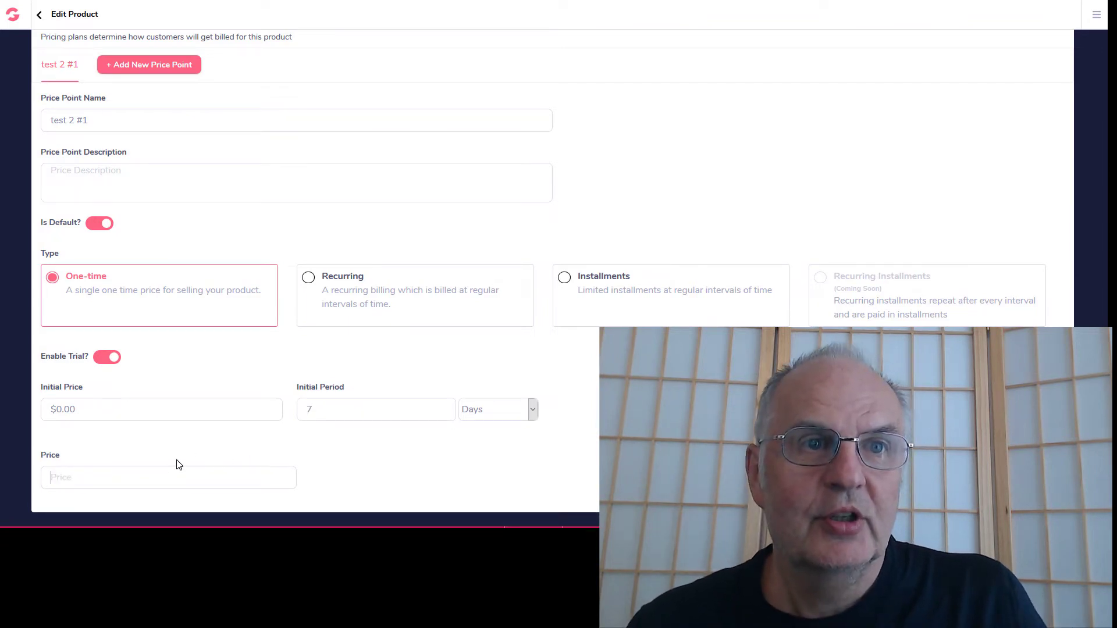
{"action": "type", "text": "25000"}
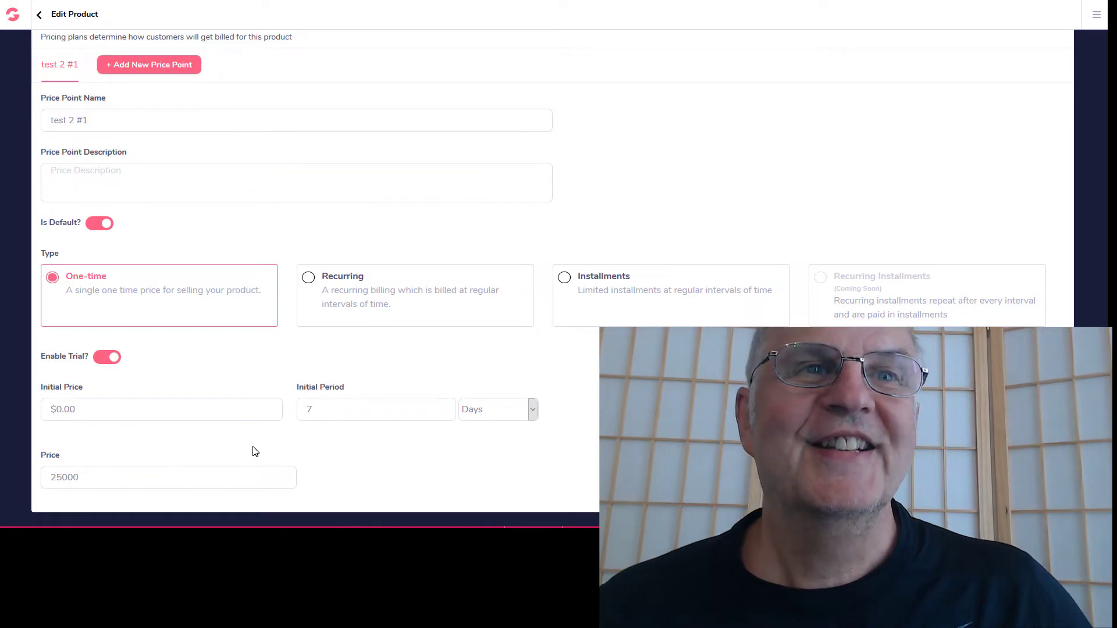
- Add price point 'test 2 #2', compare it with #1, and attempt Save & Next
{"action": "left_click", "coordinate": [99, 66]}
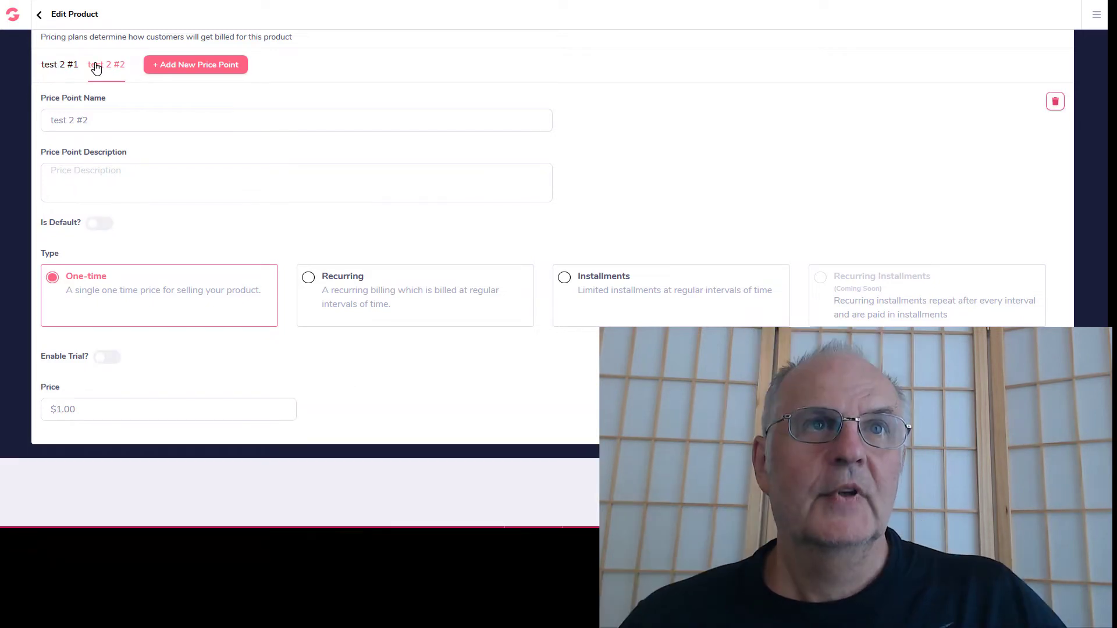
{"action": "left_click", "coordinate": [56, 68]}
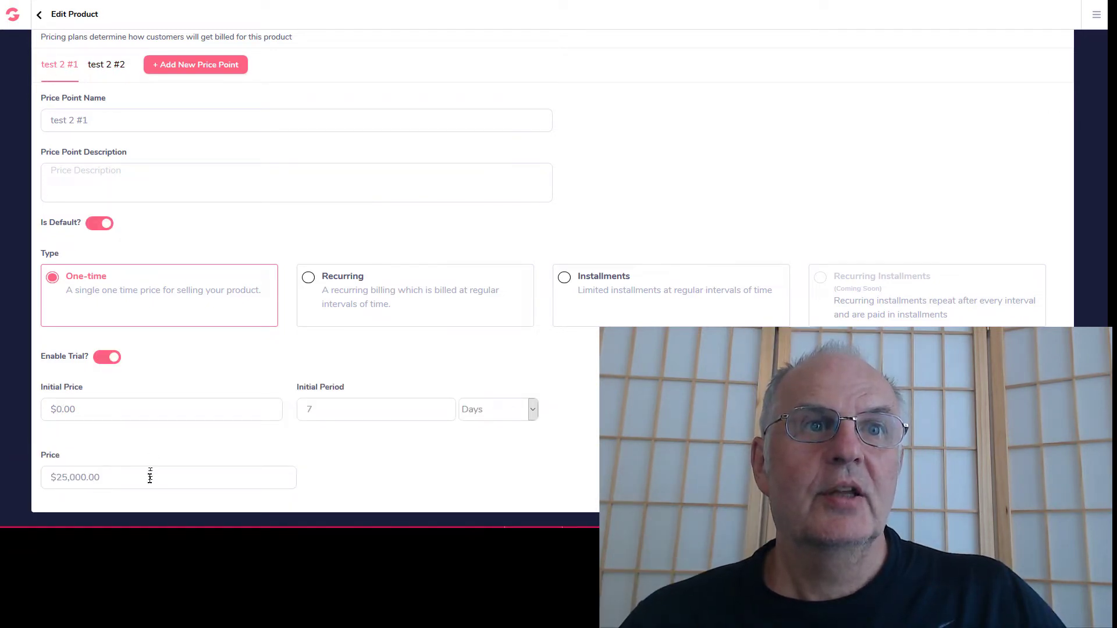
{"action": "left_click", "coordinate": [114, 68]}
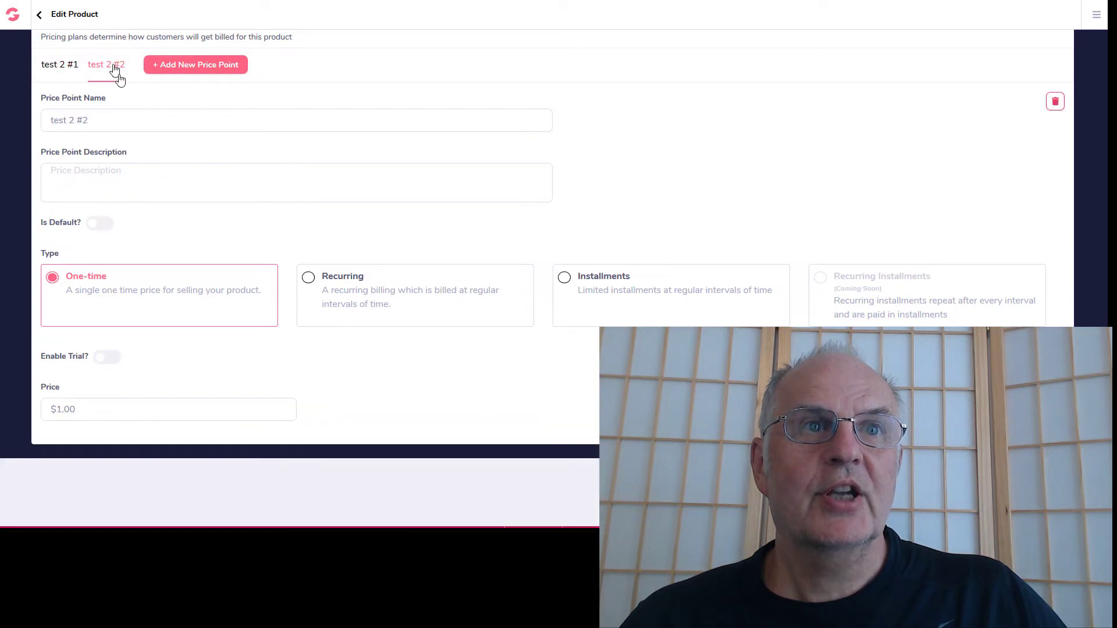
{"action": "scroll", "coordinate": [250, 241], "scroll_direction": "up", "scroll_amount": 2}
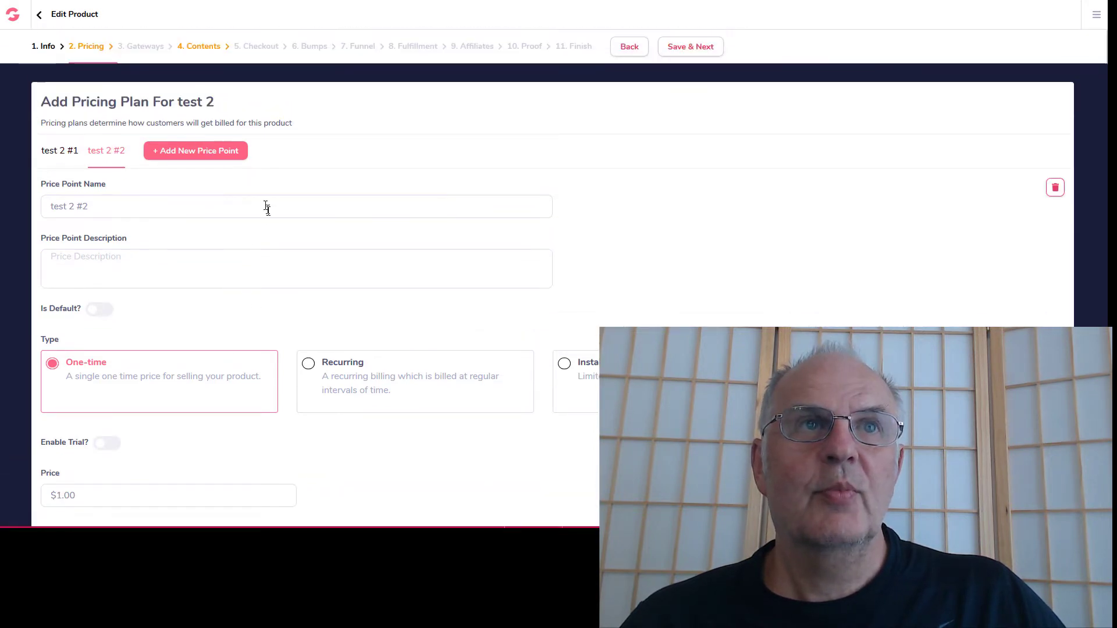
{"action": "left_click", "coordinate": [150, 51]}
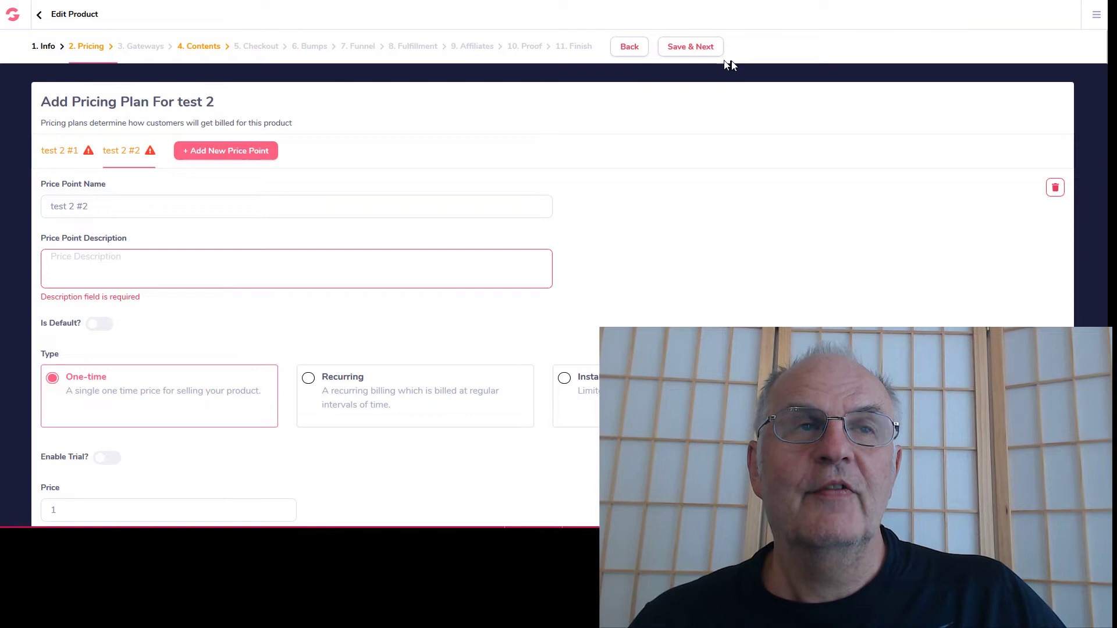
- Return to the dashboard and open GrooveAffiliate, which brings up the free sign-up sales page
{"action": "left_click", "coordinate": [40, 15]}
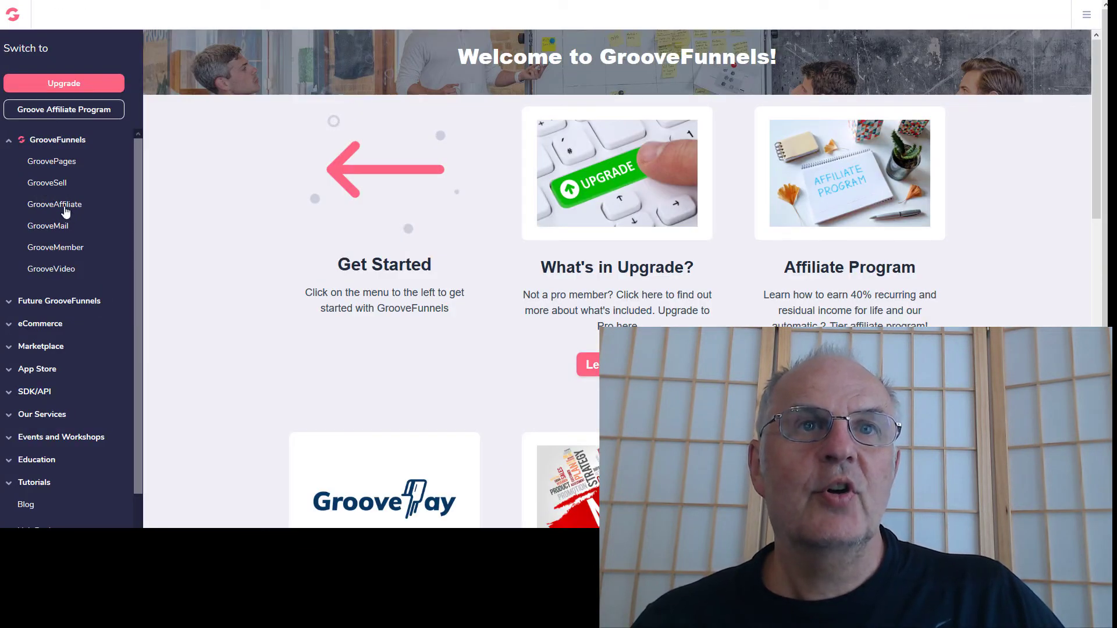
{"action": "left_click", "coordinate": [65, 208]}
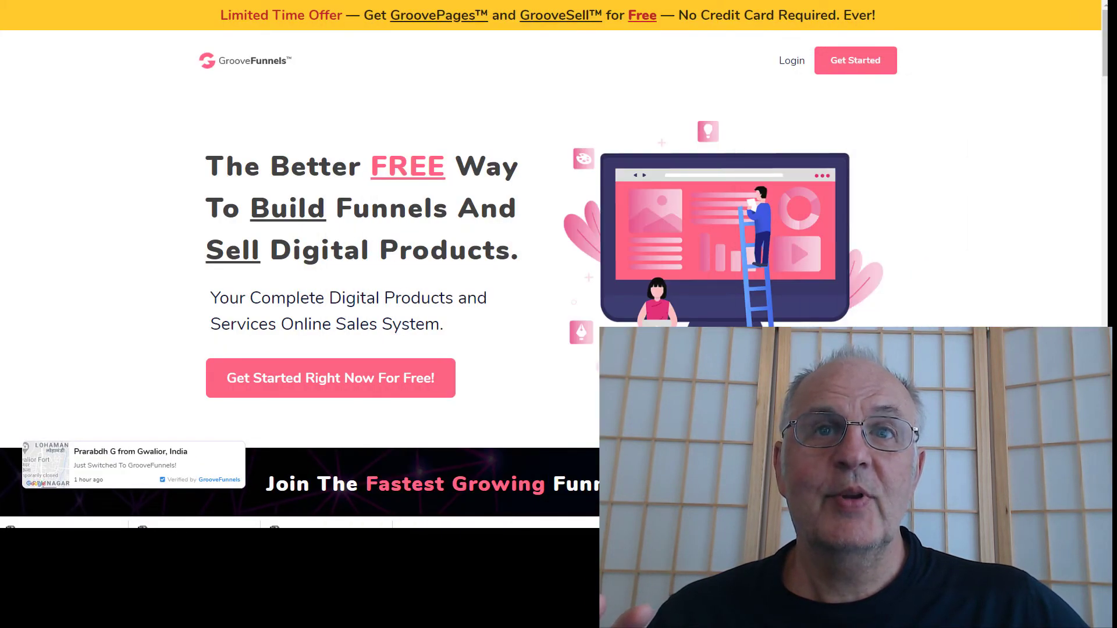
- Scroll down the free sign-up sales page through the GrooveSell section
{"action": "scroll", "coordinate": [360, 247], "scroll_direction": "down", "scroll_amount": 5}
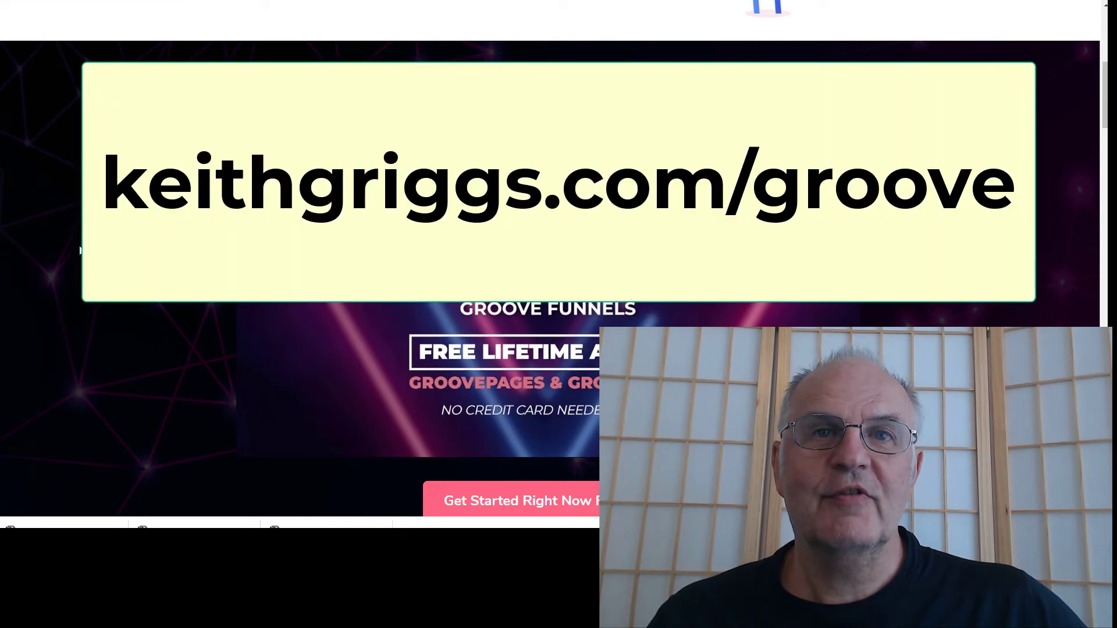
{"action": "scroll", "coordinate": [81, 250], "scroll_direction": "down", "scroll_amount": 4}
{"action": "scroll", "coordinate": [81, 250], "scroll_direction": "down", "scroll_amount": 1}
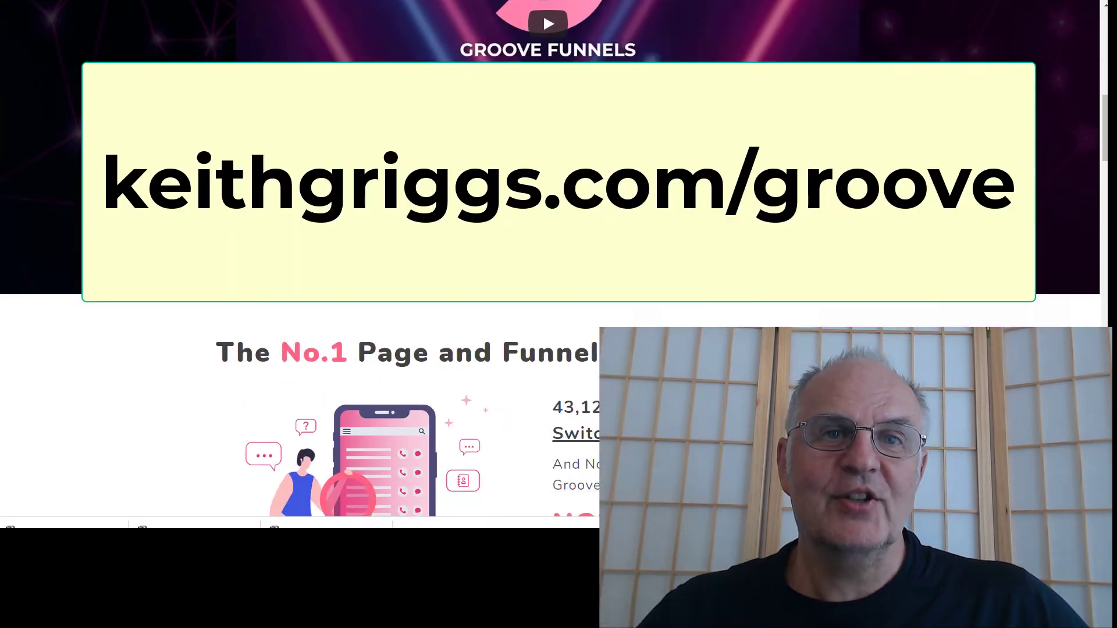
{"action": "scroll", "coordinate": [81, 250], "scroll_direction": "down", "scroll_amount": 5}
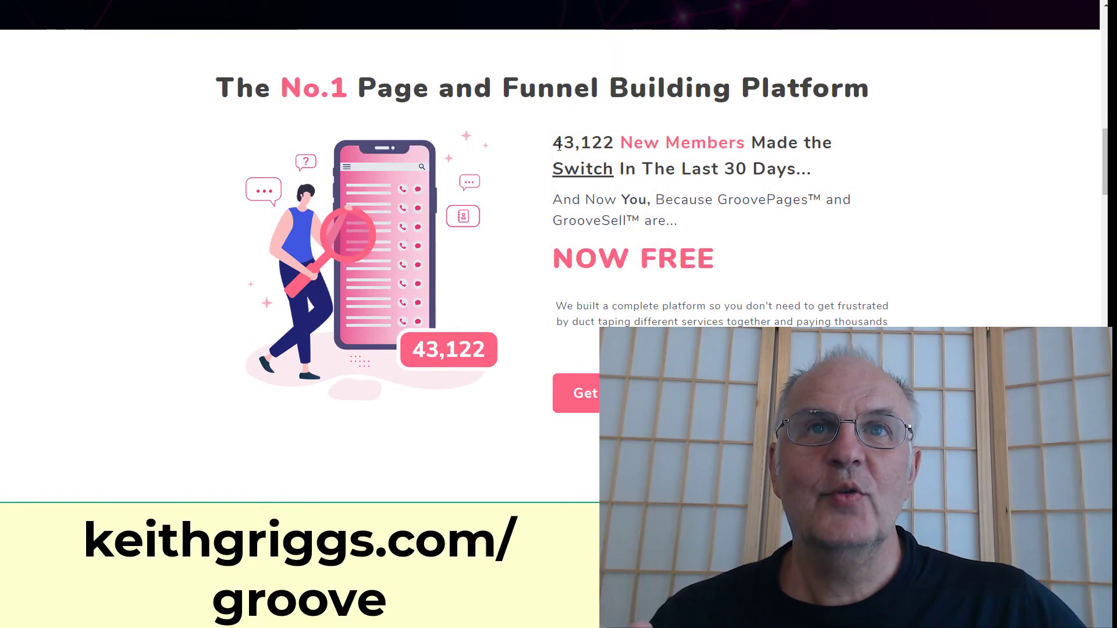
{"action": "scroll", "coordinate": [559, 146], "scroll_direction": "down", "scroll_amount": 7}
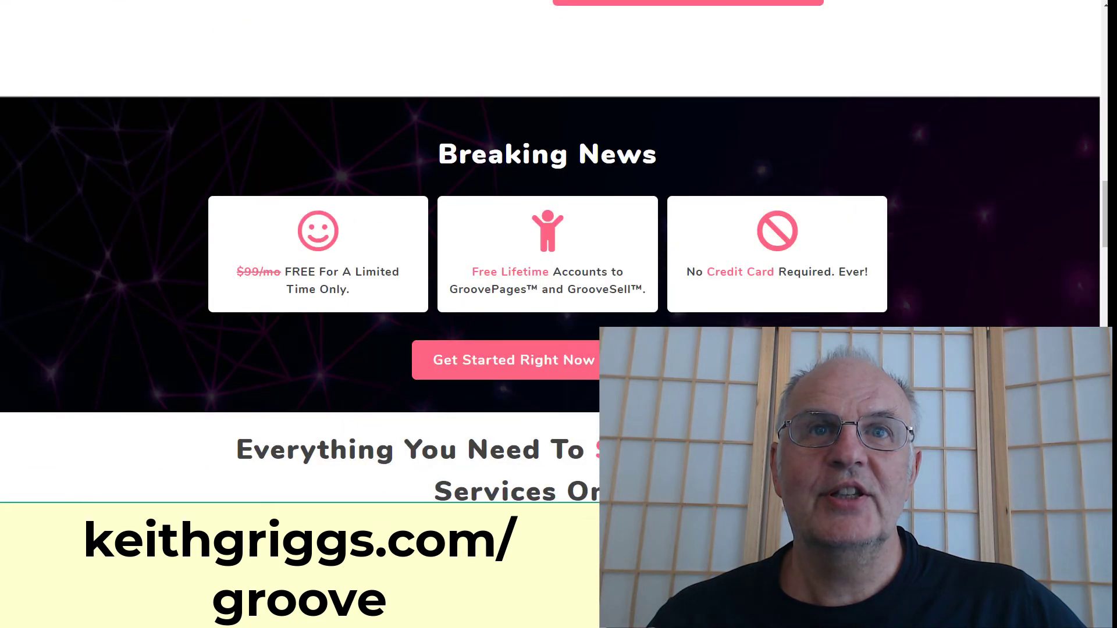
{"action": "scroll", "coordinate": [324, 342], "scroll_direction": "down", "scroll_amount": 8}
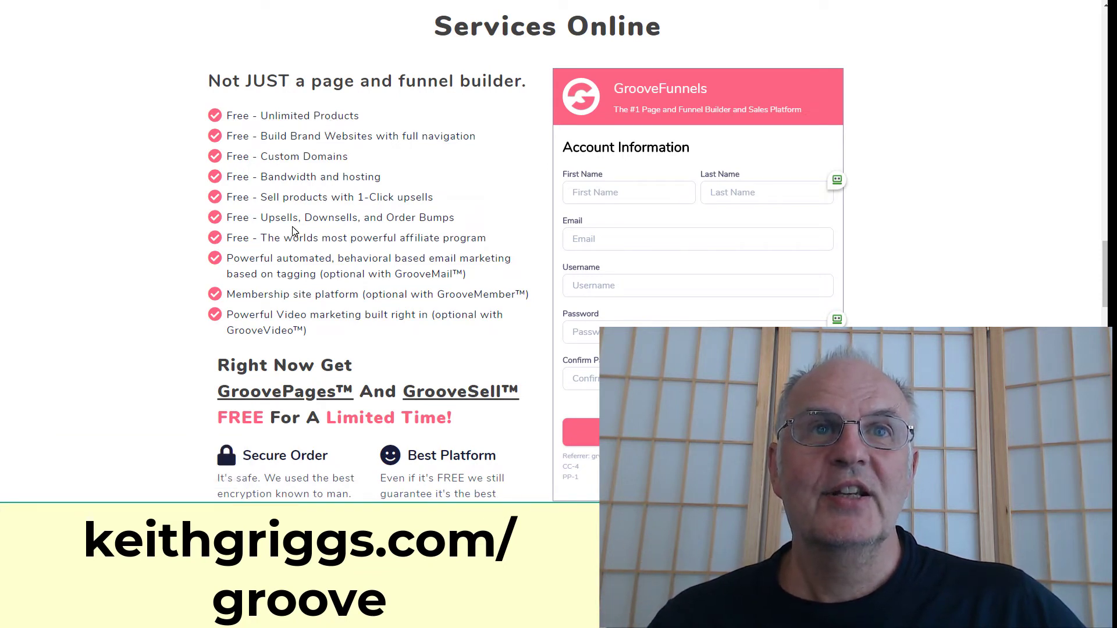
{"action": "scroll", "coordinate": [313, 289], "scroll_direction": "down", "scroll_amount": 5}
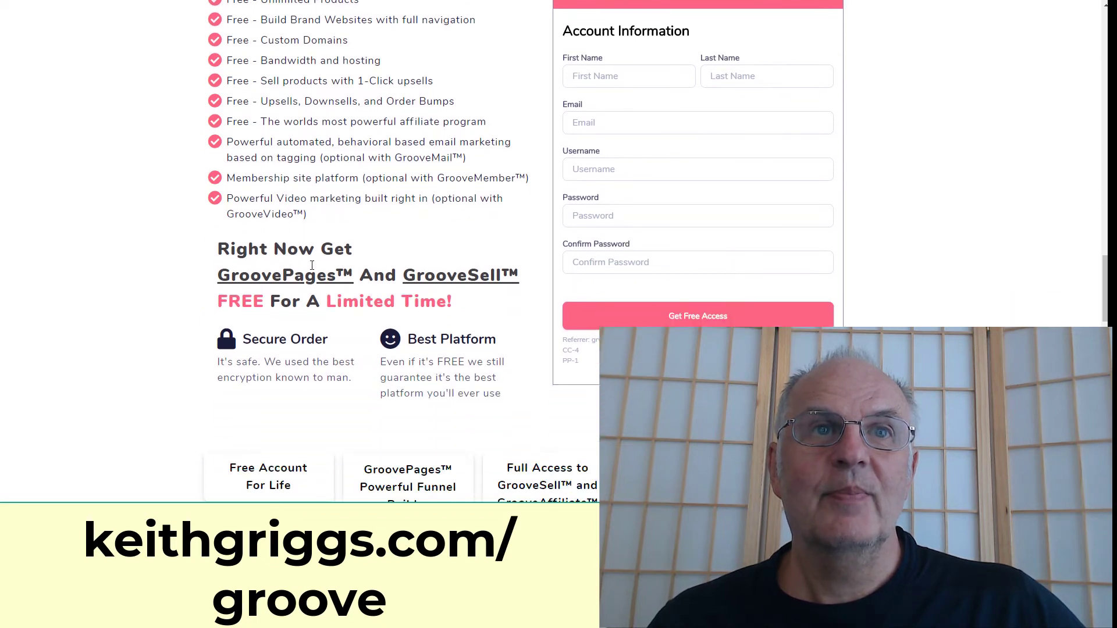
{"action": "scroll", "coordinate": [312, 266], "scroll_direction": "down", "scroll_amount": 10}
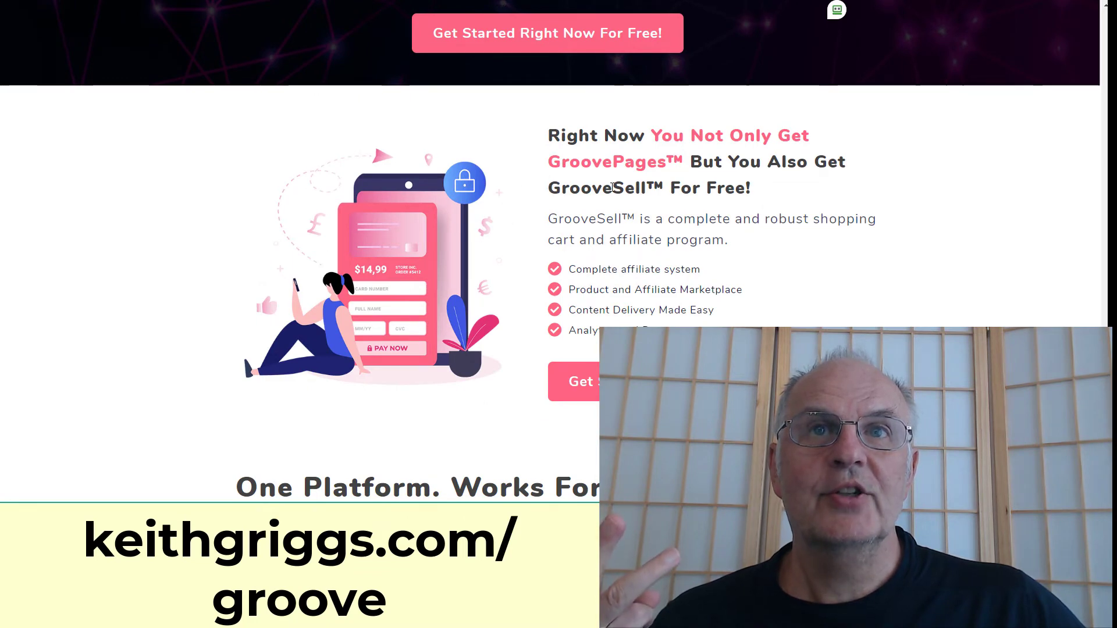
{"action": "scroll", "coordinate": [564, 175], "scroll_direction": "down", "scroll_amount": 3}
{"action": "scroll", "coordinate": [564, 235], "scroll_direction": "down", "scroll_amount": 7}
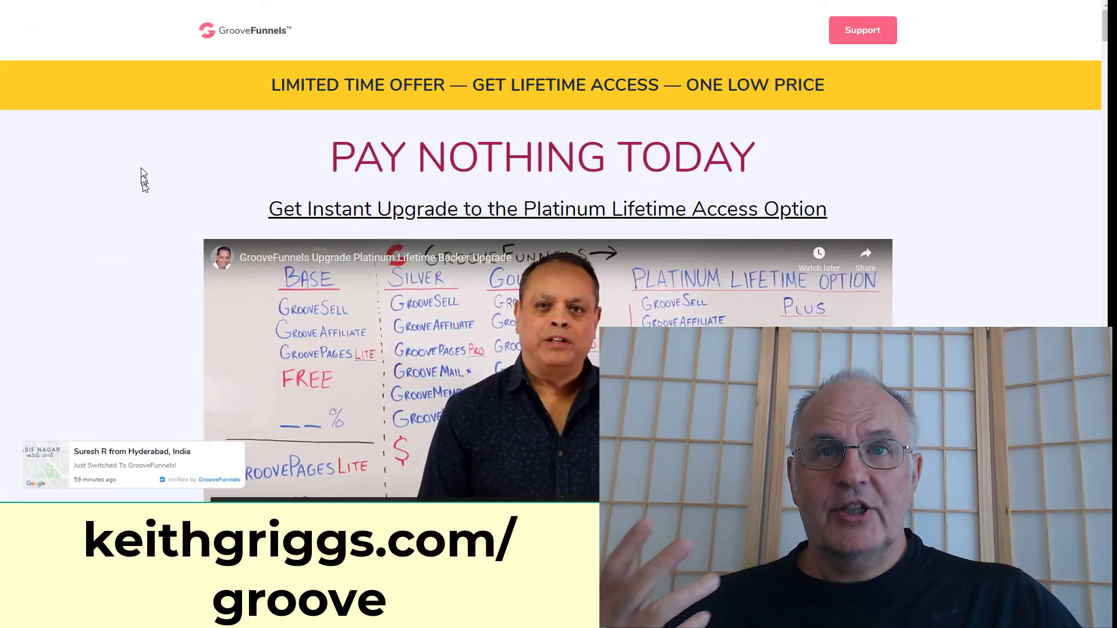
- Scroll past the FREE, $99/mo and $199/mo plans to the 'AVAILABLE NOW!' Platinum option
{"action": "scroll", "coordinate": [143, 175], "scroll_direction": "down", "scroll_amount": 9}
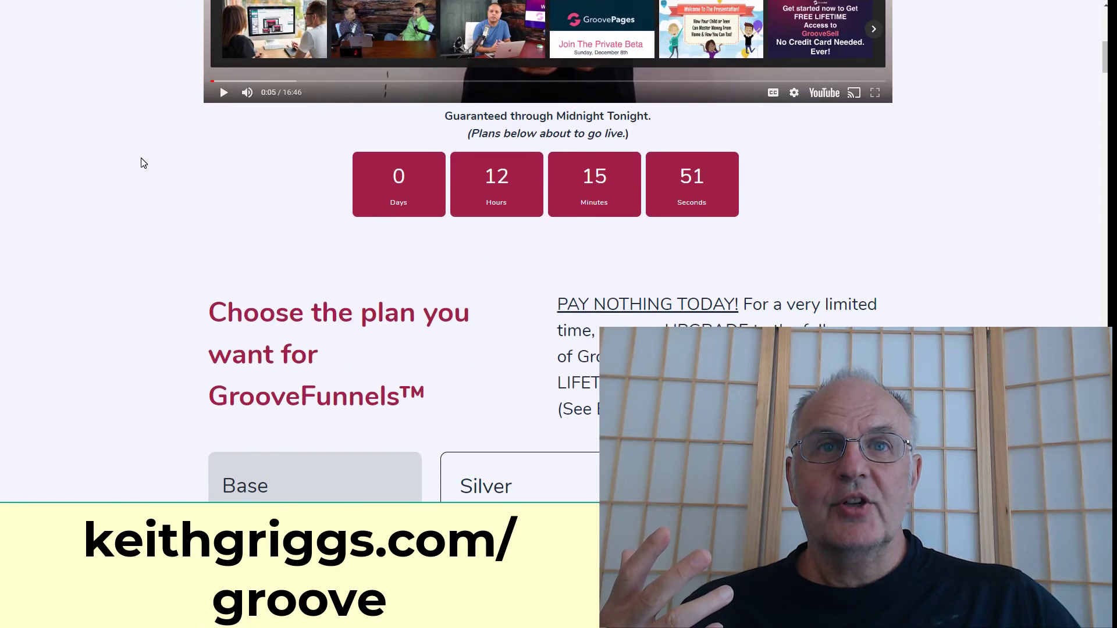
{"action": "scroll", "coordinate": [143, 163], "scroll_direction": "down", "scroll_amount": 7}
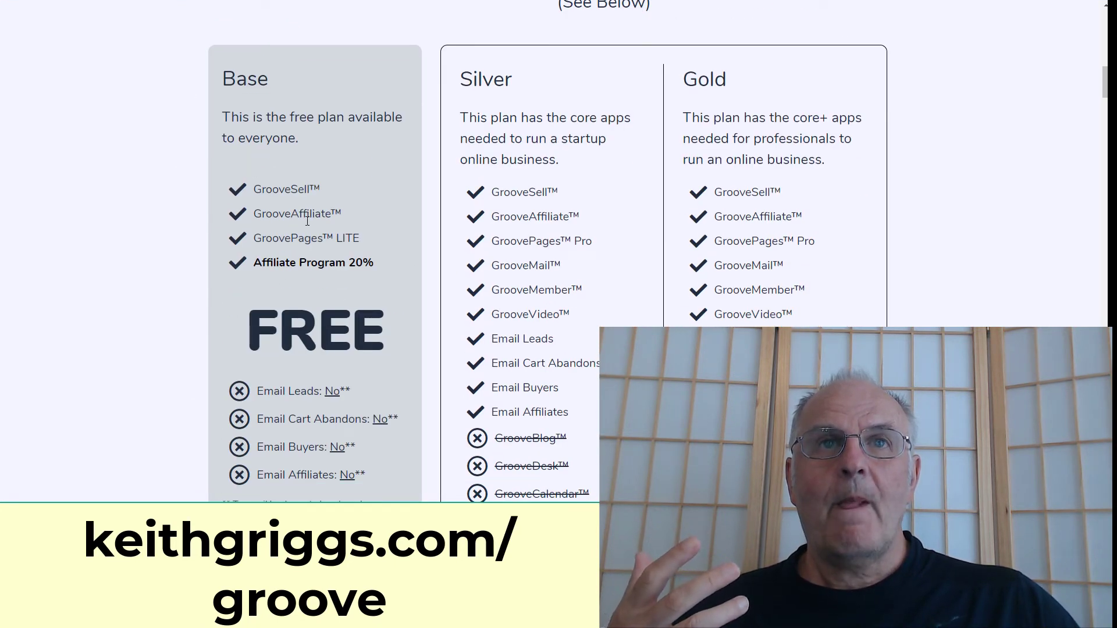
{"action": "scroll", "coordinate": [535, 178], "scroll_direction": "down", "scroll_amount": 1}
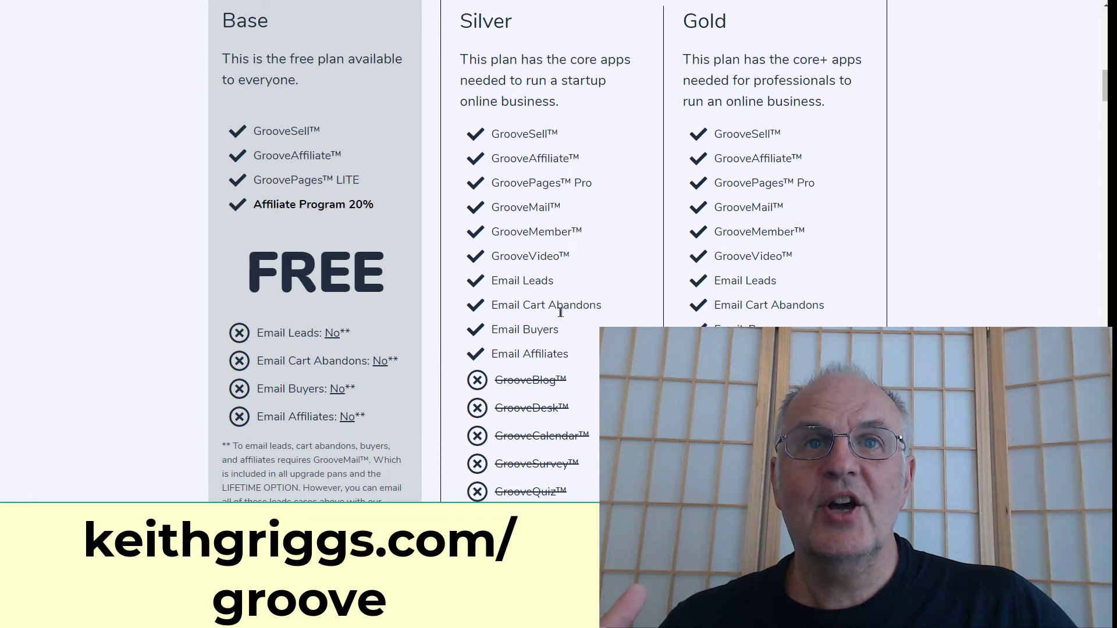
{"action": "scroll", "coordinate": [535, 271], "scroll_direction": "down", "scroll_amount": 5}
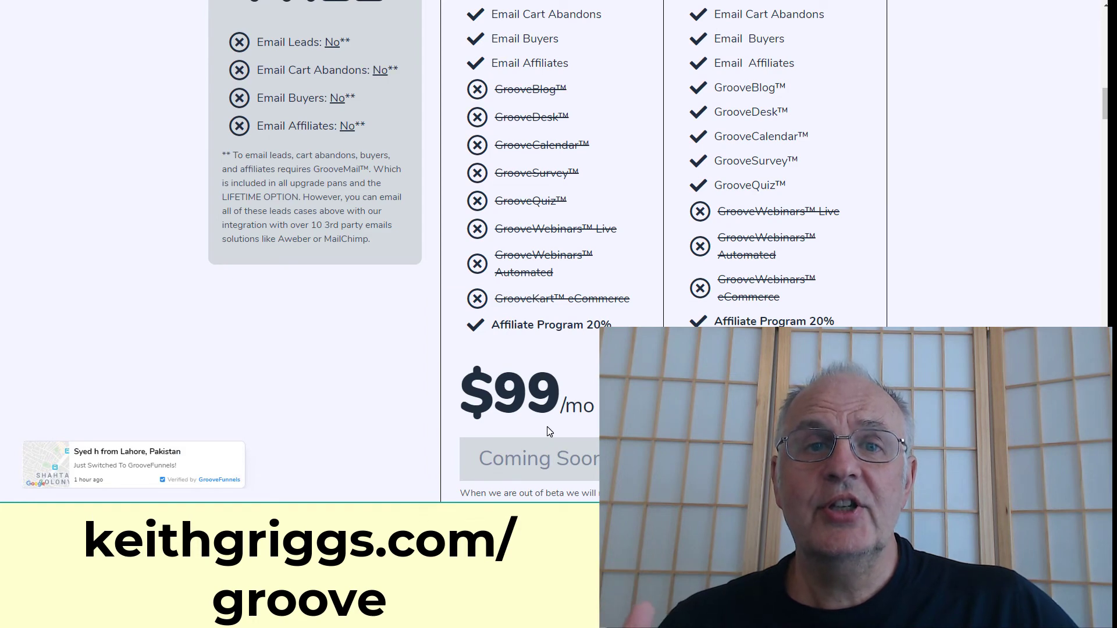
{"action": "scroll", "coordinate": [606, 145], "scroll_direction": "up", "scroll_amount": 7}
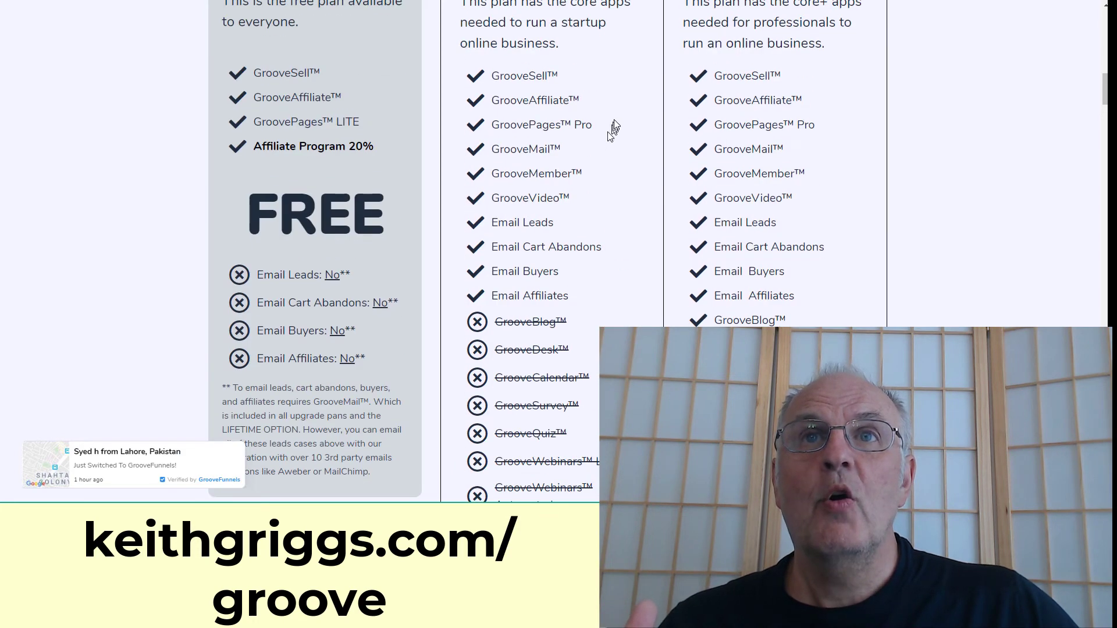
{"action": "scroll", "coordinate": [707, 163], "scroll_direction": "down", "scroll_amount": 6}
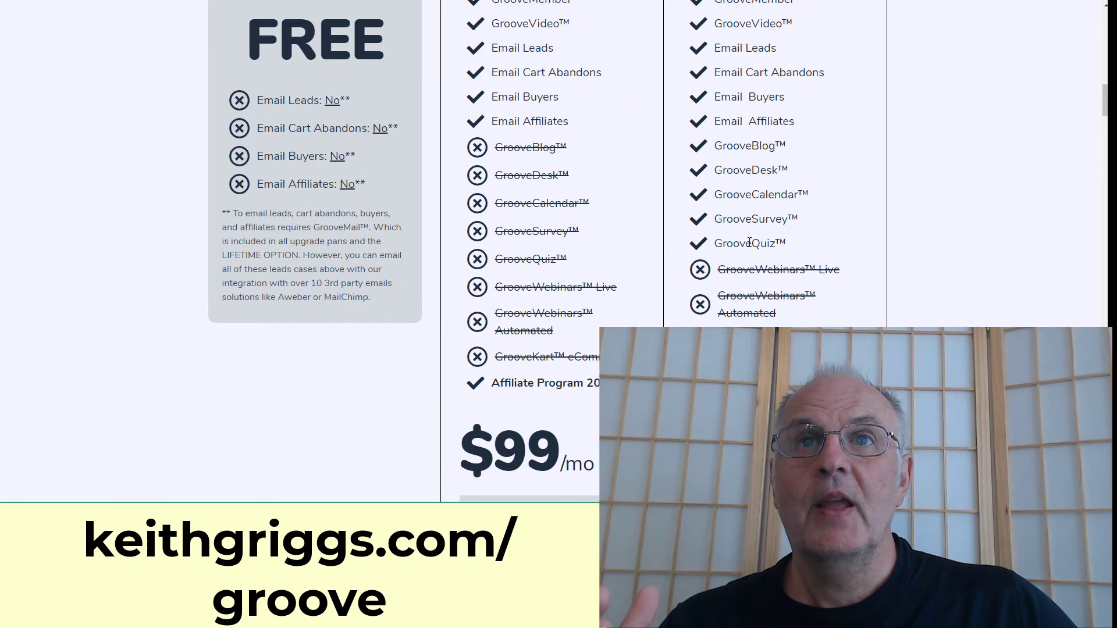
{"action": "scroll", "coordinate": [738, 234], "scroll_direction": "up", "scroll_amount": 7}
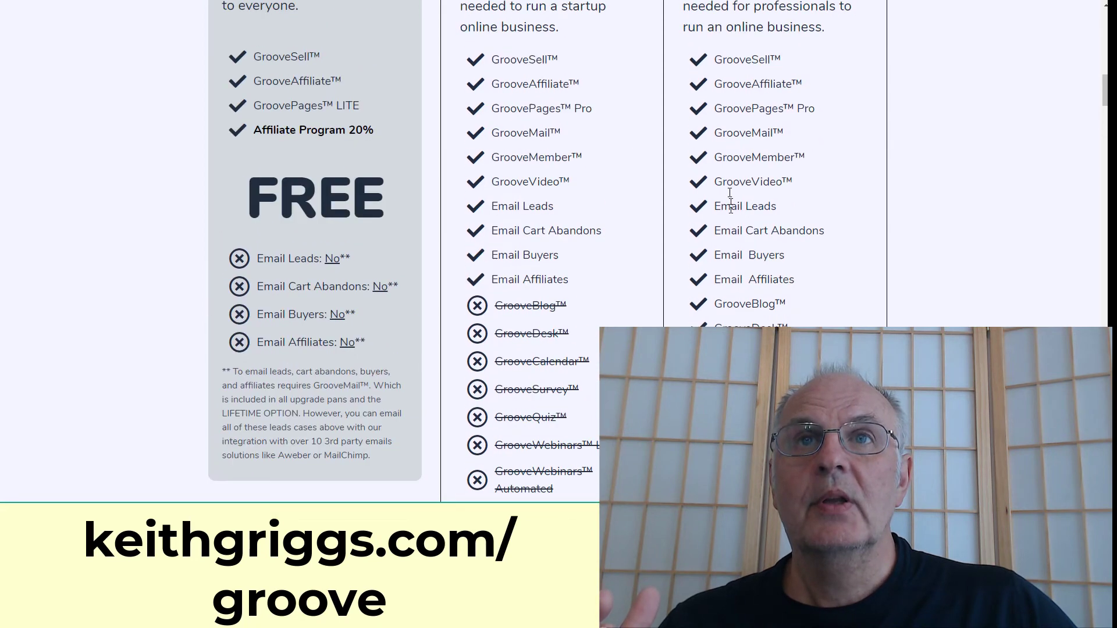
{"action": "scroll", "coordinate": [727, 186], "scroll_direction": "down", "scroll_amount": 9}
{"action": "scroll", "coordinate": [727, 186], "scroll_direction": "down", "scroll_amount": 8}
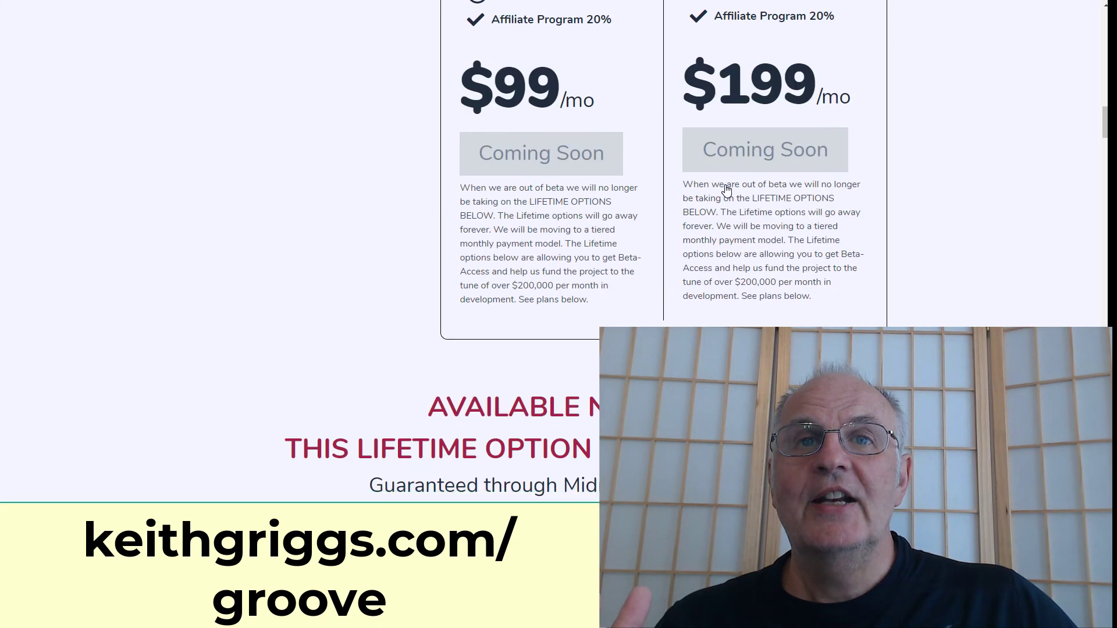
{"action": "scroll", "coordinate": [727, 188], "scroll_direction": "down", "scroll_amount": 1}
{"action": "scroll", "coordinate": [727, 188], "scroll_direction": "down", "scroll_amount": 2}
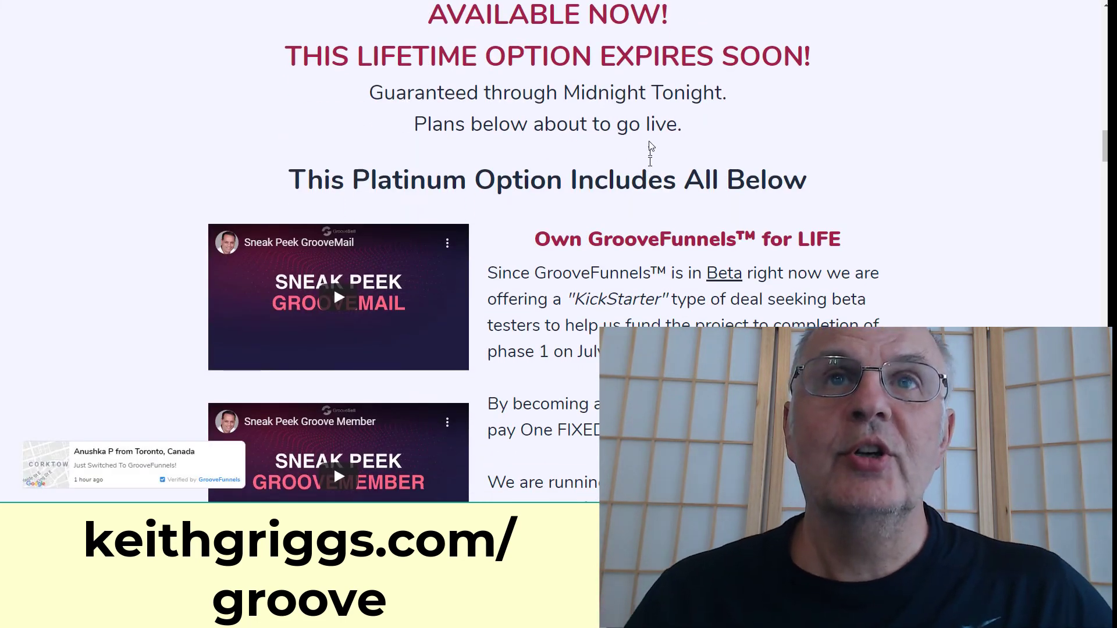
- Scroll through the Platinum lifetime access benefits and affiliate bonus lists
{"action": "scroll", "coordinate": [653, 150], "scroll_direction": "up", "scroll_amount": 7}
{"action": "scroll", "coordinate": [653, 136], "scroll_direction": "up", "scroll_amount": 5}
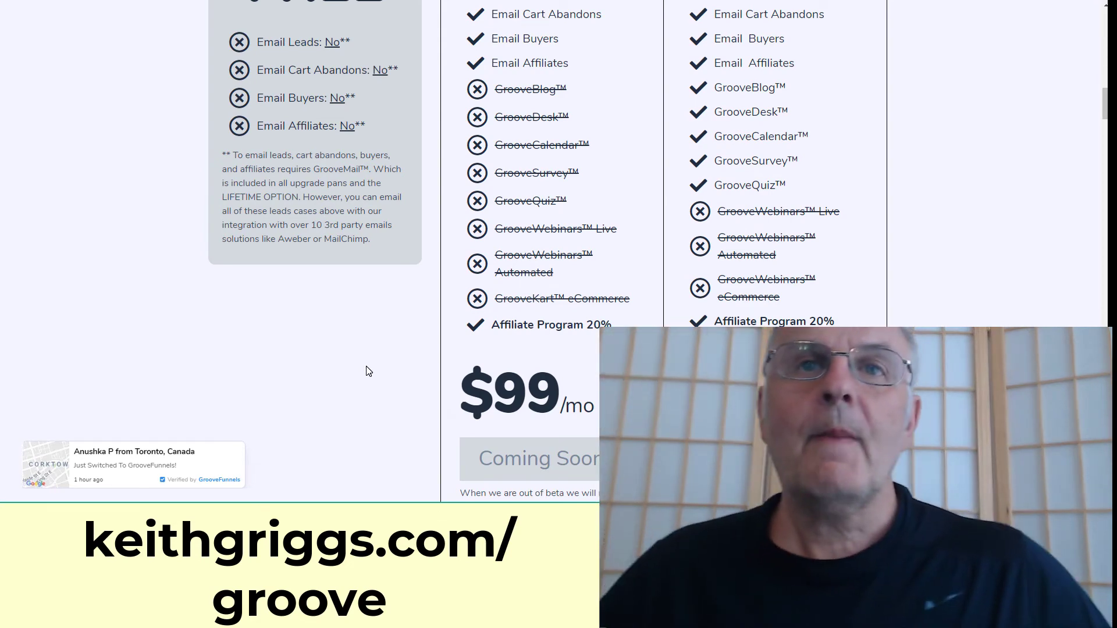
{"action": "scroll", "coordinate": [823, 157], "scroll_direction": "down", "scroll_amount": 5}
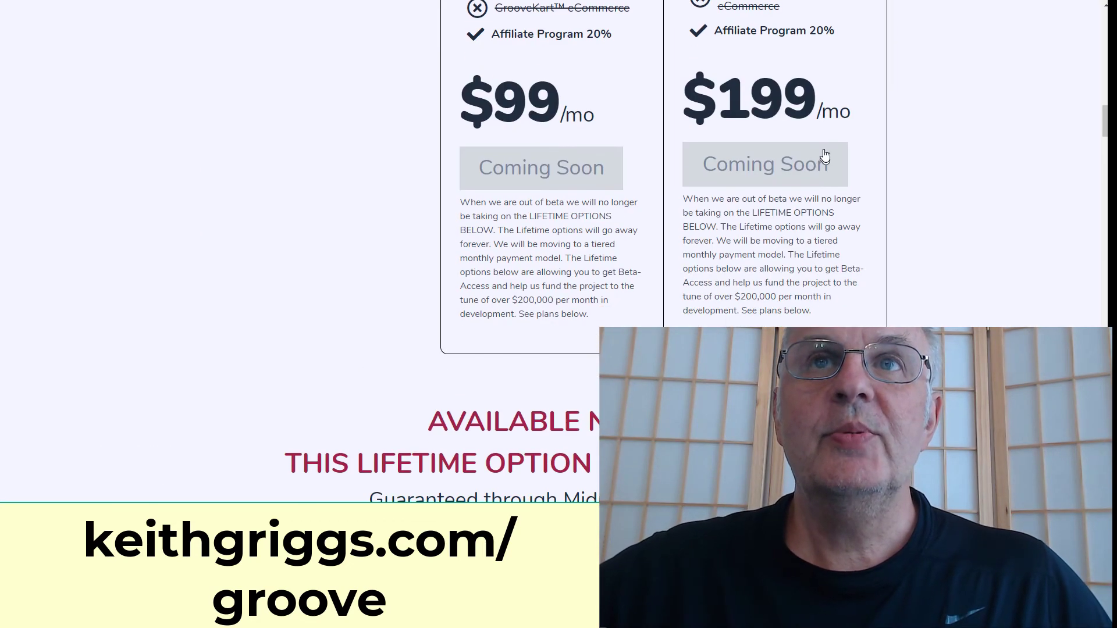
{"action": "scroll", "coordinate": [774, 244], "scroll_direction": "down", "scroll_amount": 11}
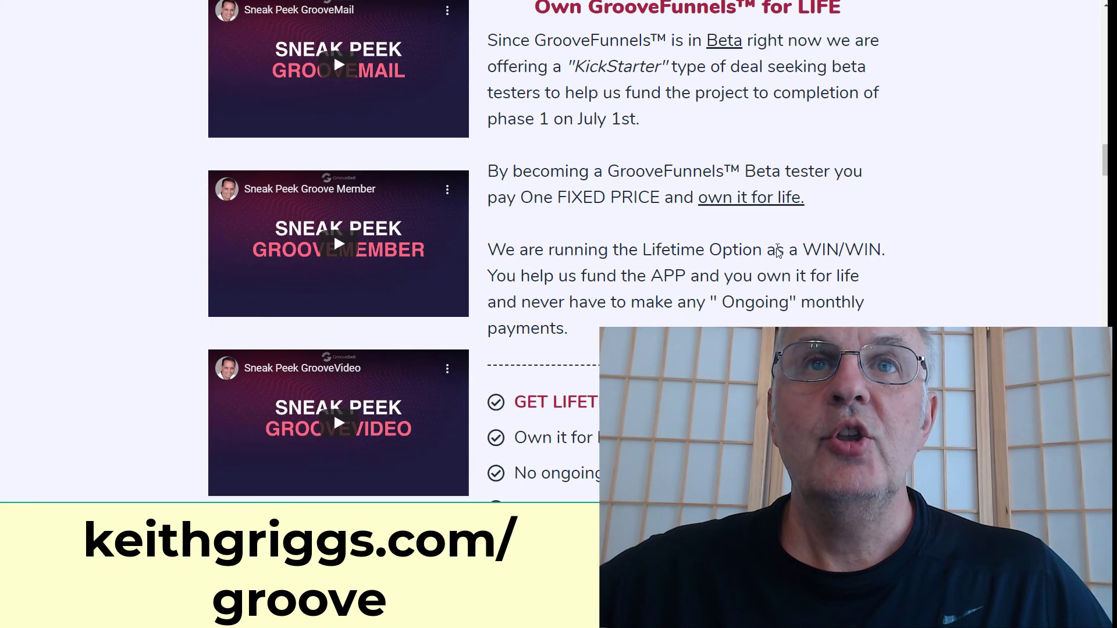
{"action": "scroll", "coordinate": [771, 238], "scroll_direction": "down", "scroll_amount": 3}
{"action": "scroll", "coordinate": [772, 238], "scroll_direction": "down", "scroll_amount": 5}
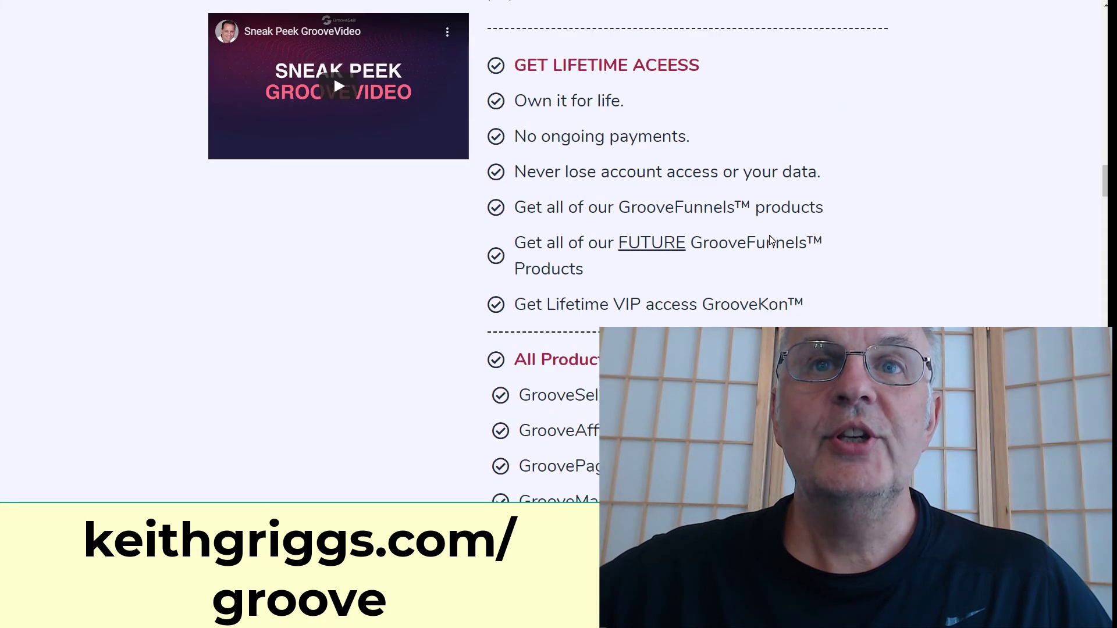
{"action": "scroll", "coordinate": [771, 238], "scroll_direction": "down", "scroll_amount": 12}
- Scroll back up to the $99/mo plan's feature list and the apps it excludes
{"action": "scroll", "coordinate": [675, 272], "scroll_direction": "up", "scroll_amount": 3}
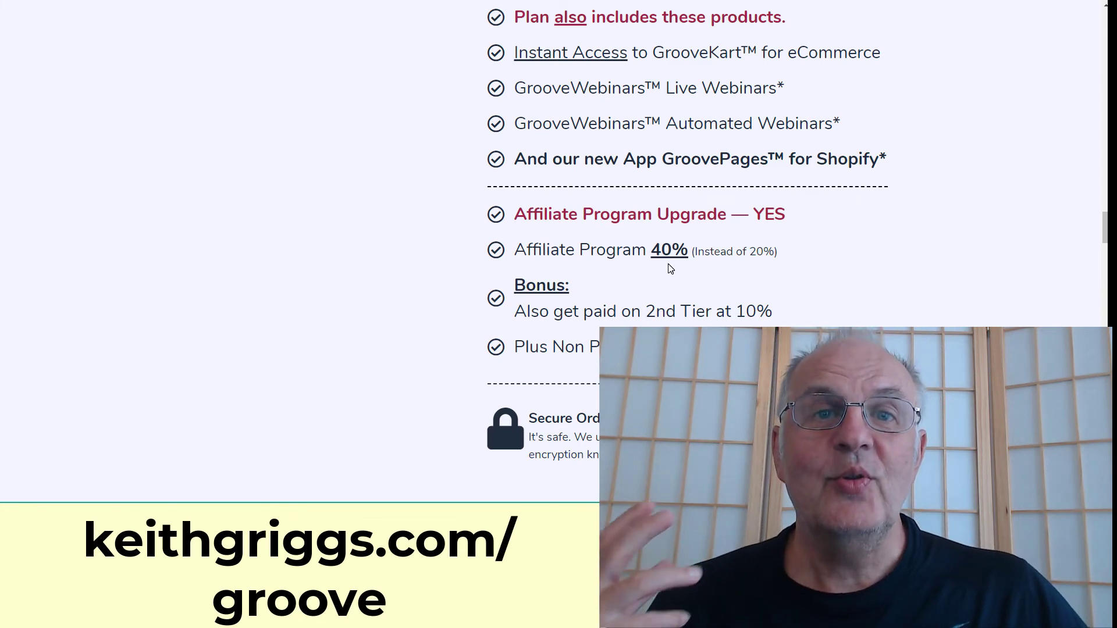
{"action": "scroll", "coordinate": [669, 265], "scroll_direction": "up", "scroll_amount": 10}
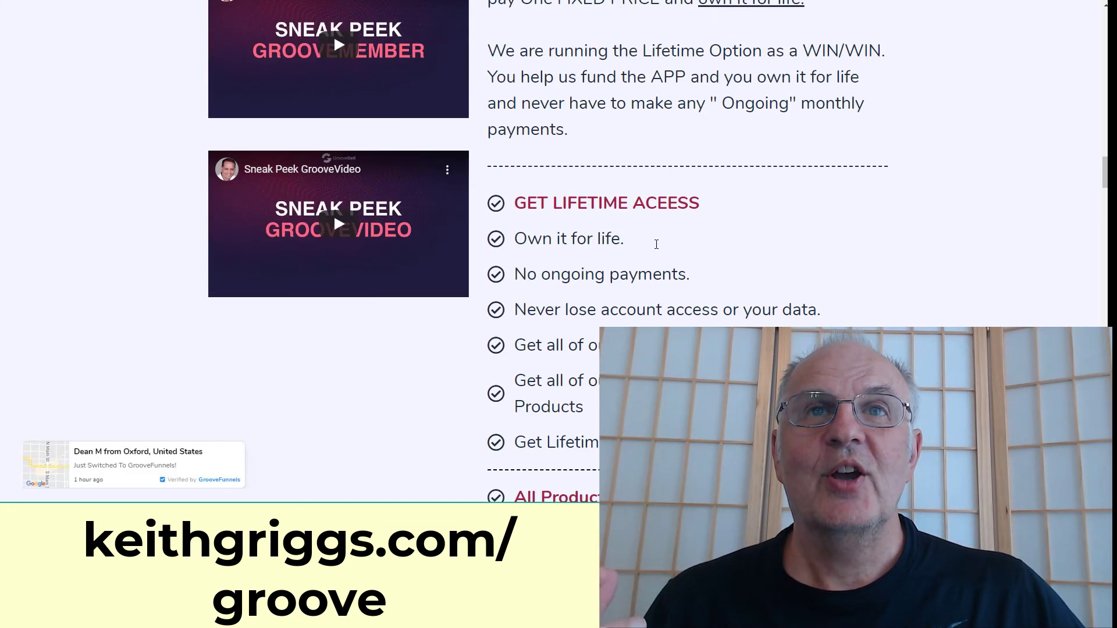
{"action": "scroll", "coordinate": [657, 249], "scroll_direction": "up", "scroll_amount": 9}
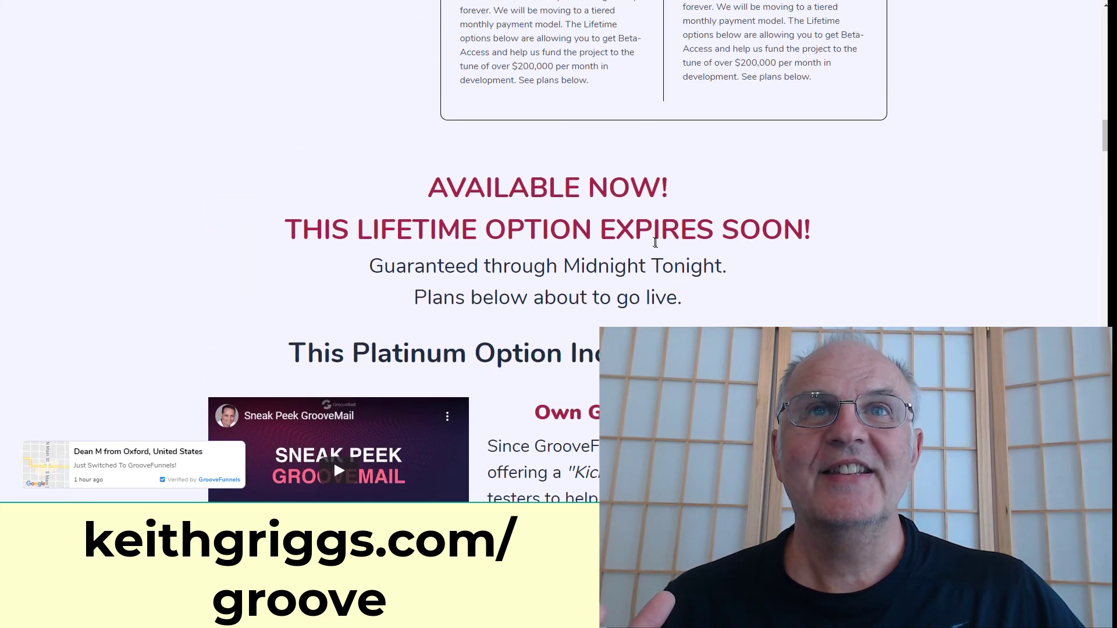
{"action": "scroll", "coordinate": [650, 239], "scroll_direction": "up", "scroll_amount": 8}
{"action": "scroll", "coordinate": [647, 230], "scroll_direction": "down", "scroll_amount": 16}
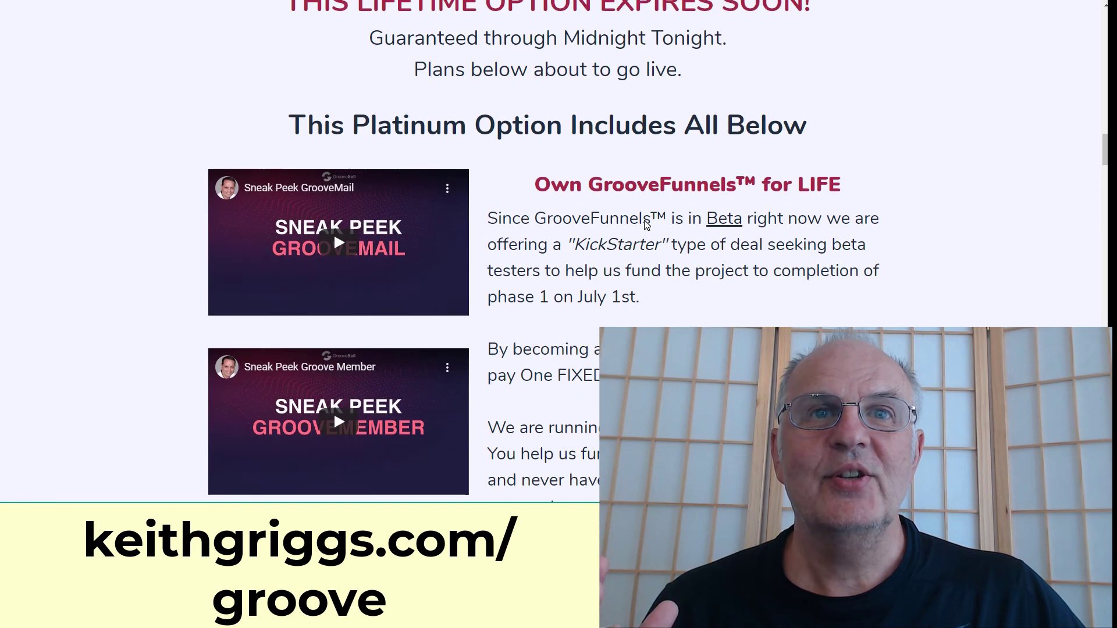
{"action": "scroll", "coordinate": [647, 225], "scroll_direction": "down", "scroll_amount": 5}
{"action": "scroll", "coordinate": [646, 221], "scroll_direction": "up", "scroll_amount": 2}
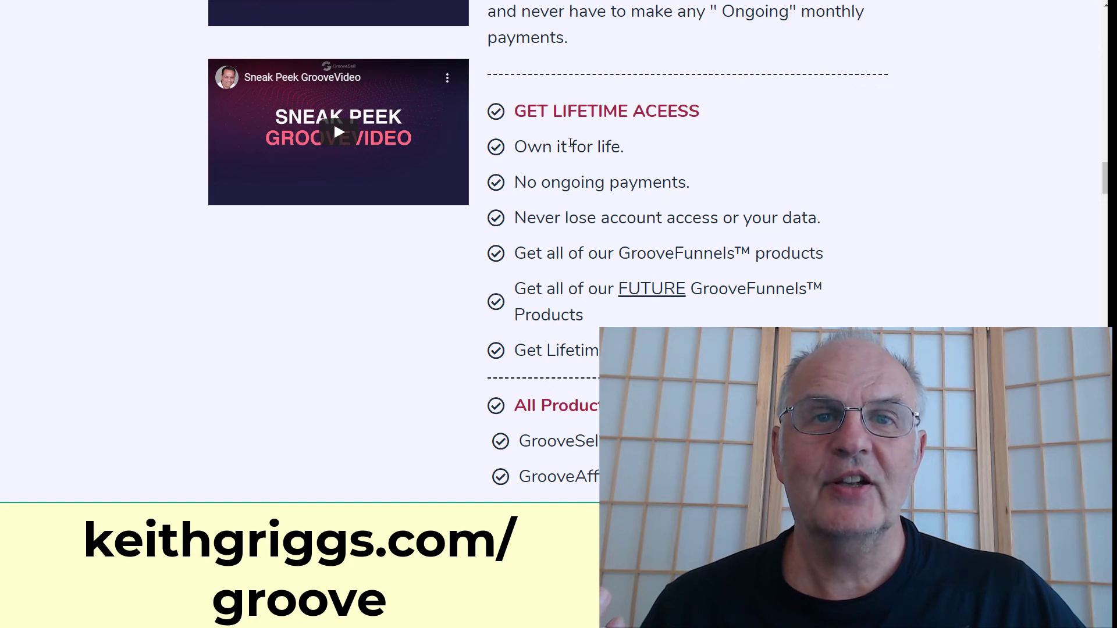
{"action": "scroll", "coordinate": [591, 216], "scroll_direction": "down", "scroll_amount": 1}
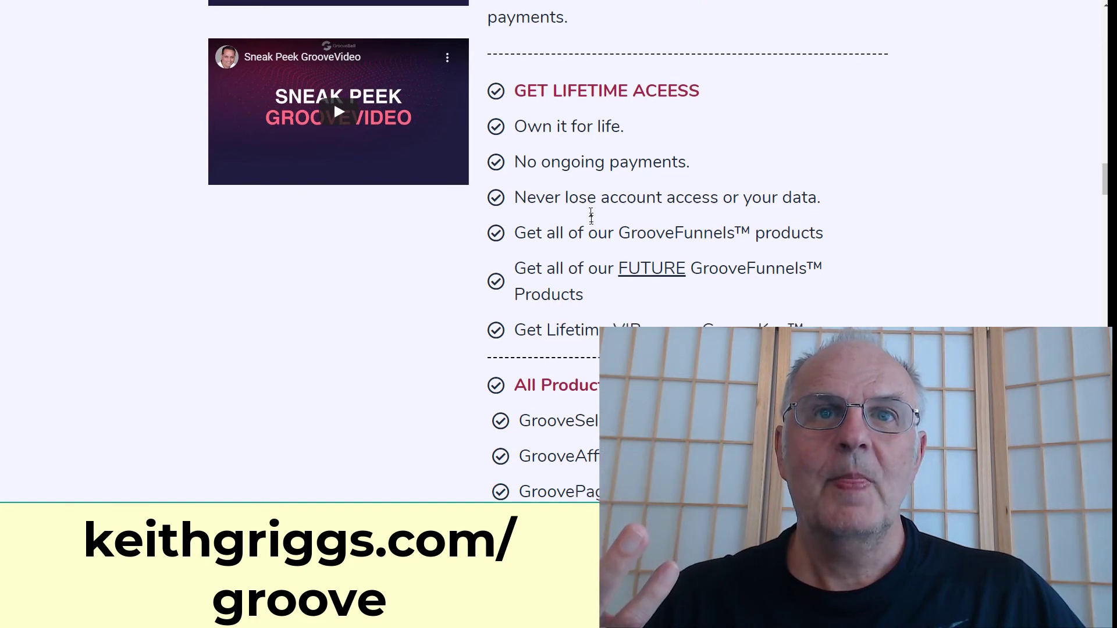
{"action": "scroll", "coordinate": [591, 217], "scroll_direction": "down", "scroll_amount": 15}
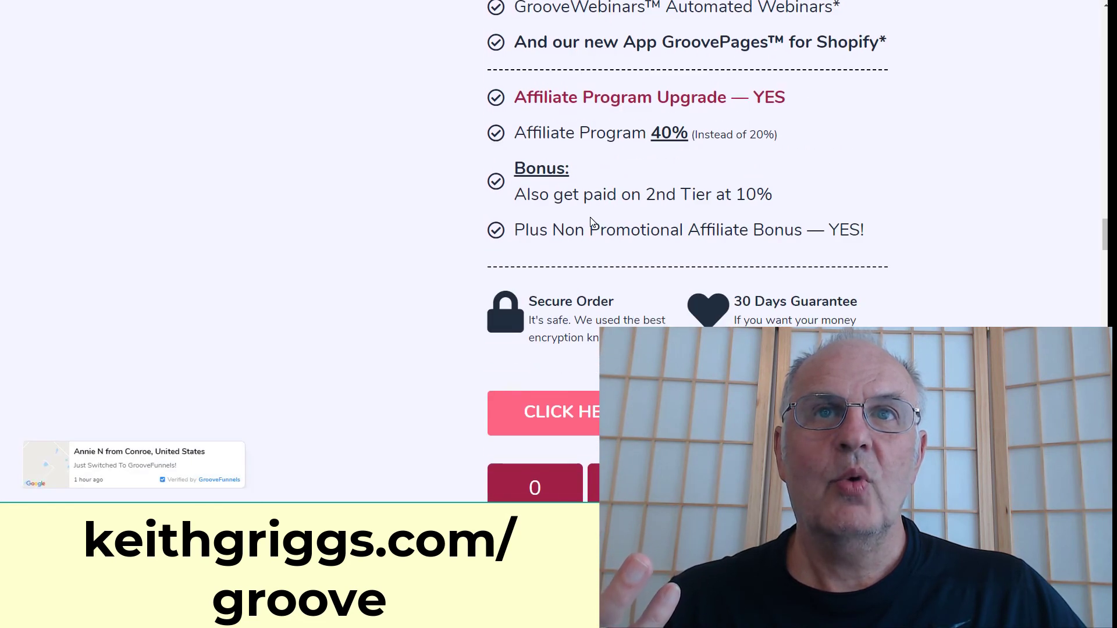
{"action": "scroll", "coordinate": [592, 220], "scroll_direction": "down", "scroll_amount": 3}
{"action": "scroll", "coordinate": [591, 220], "scroll_direction": "down", "scroll_amount": 4}
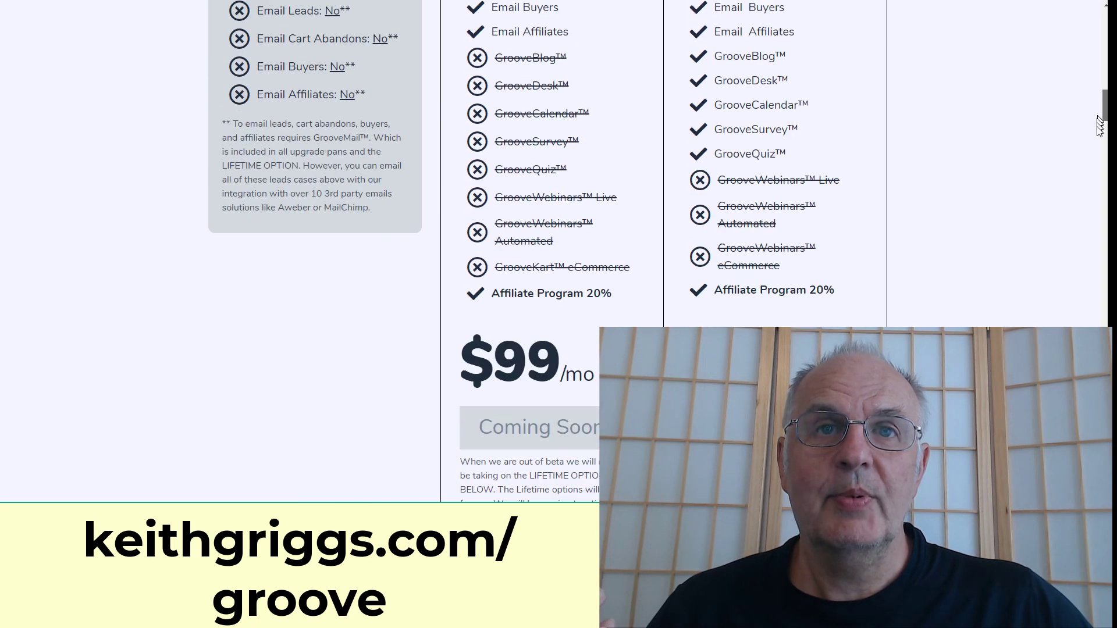
- Jump down to the GroovePages Pro Upgrade vs Basic Lite comparison and read both lists
{"action": "left_click_drag", "start_coordinate": [1099, 125], "coordinate": [1064, 298]}
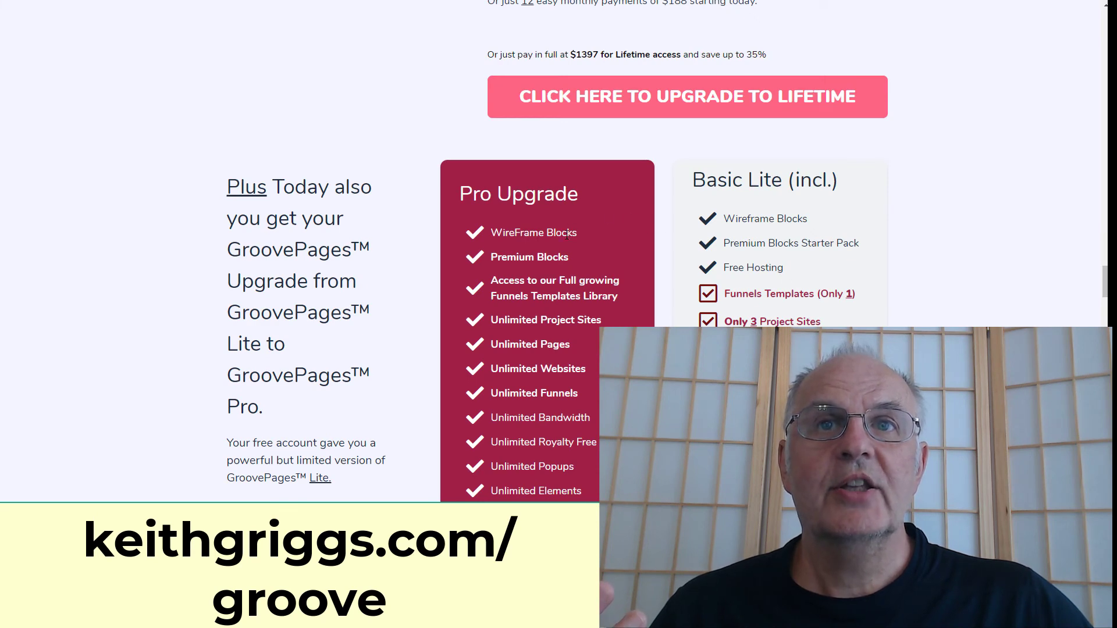
{"action": "scroll", "coordinate": [553, 381], "scroll_direction": "down", "scroll_amount": 4}
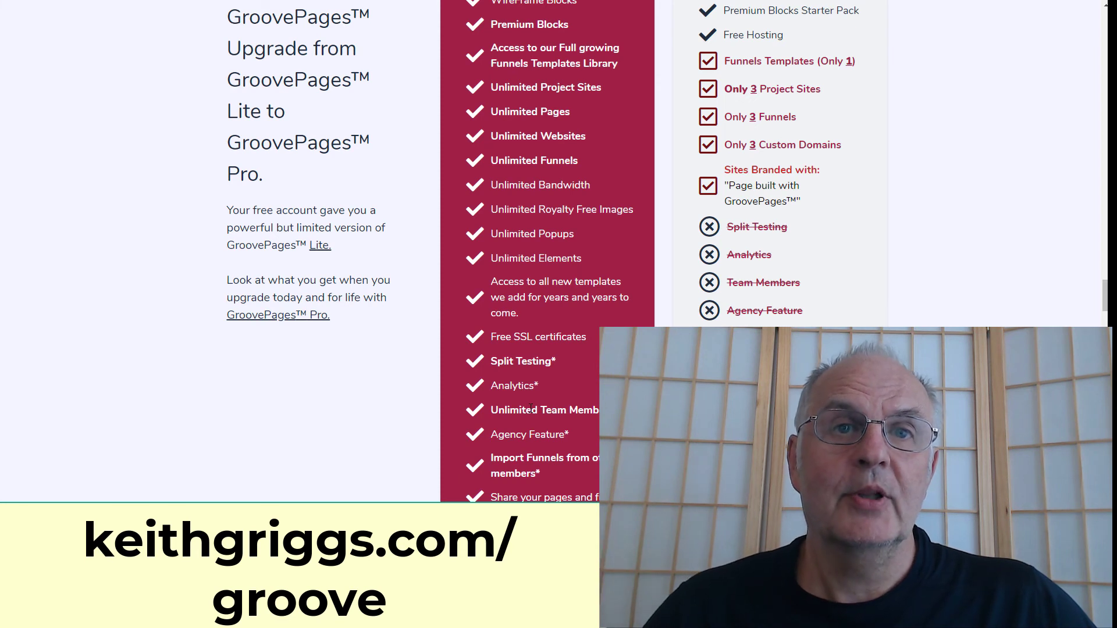
{"action": "scroll", "coordinate": [531, 408], "scroll_direction": "down", "scroll_amount": 3}
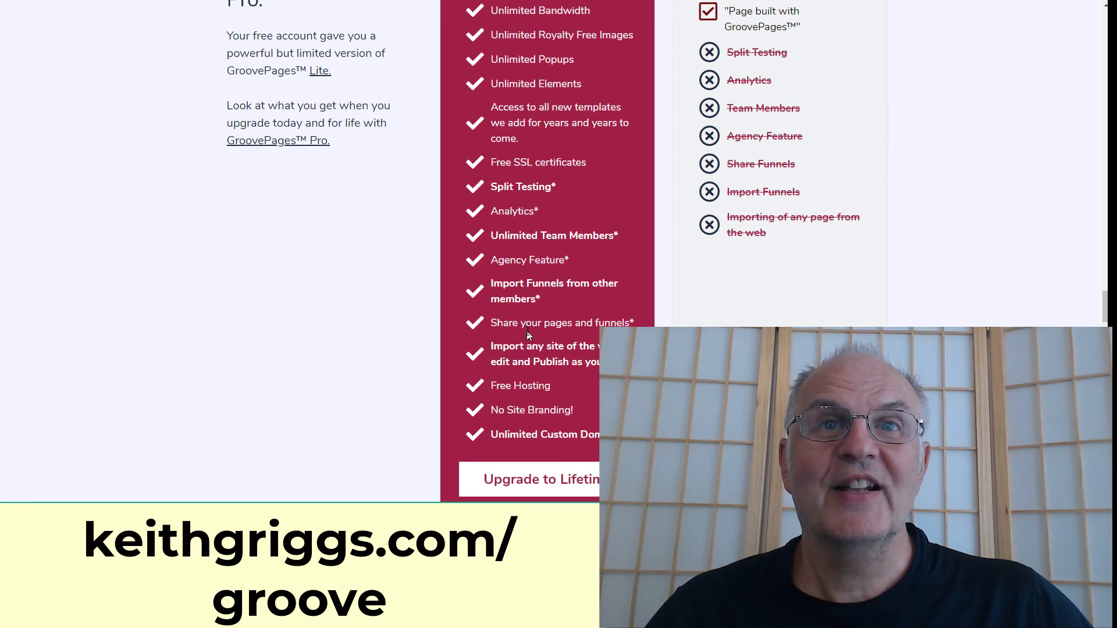
{"action": "scroll", "coordinate": [532, 357], "scroll_direction": "up", "scroll_amount": 6}
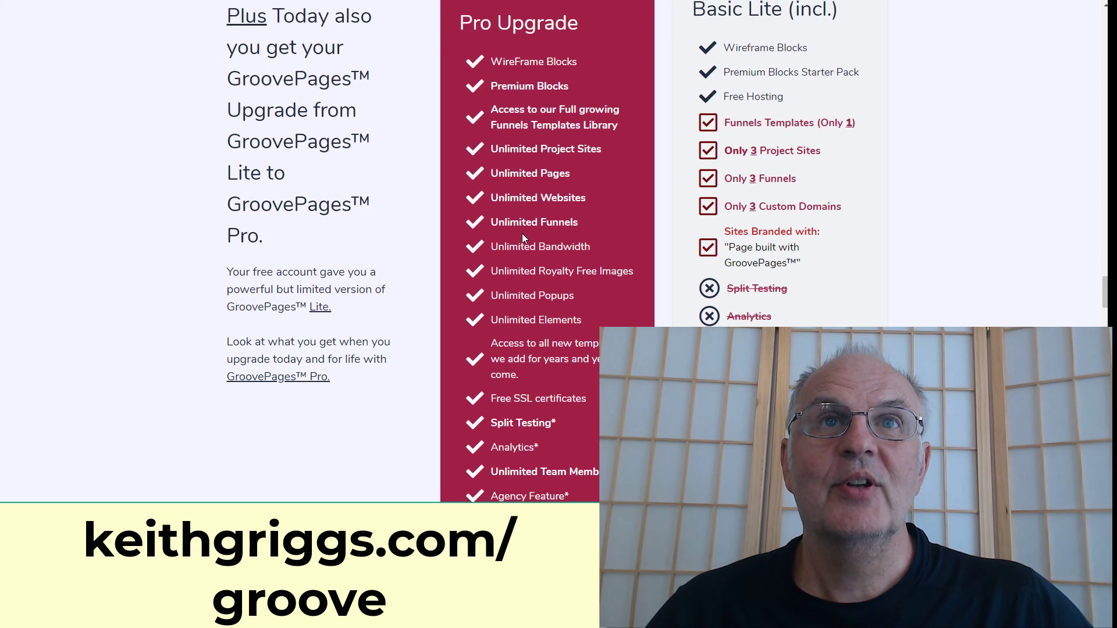
{"action": "scroll", "coordinate": [522, 233], "scroll_direction": "down", "scroll_amount": 12}
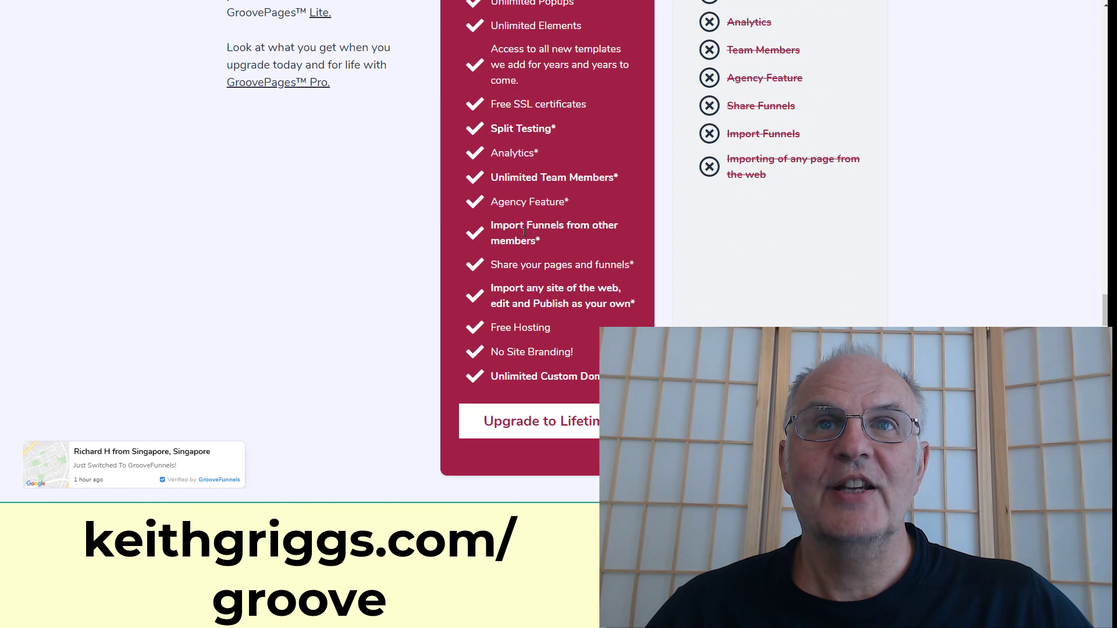
- Scroll past the 40% affiliate commission pitch to the 'But don't just take our word for it' testimonials
{"action": "scroll", "coordinate": [526, 237], "scroll_direction": "down", "scroll_amount": 4}
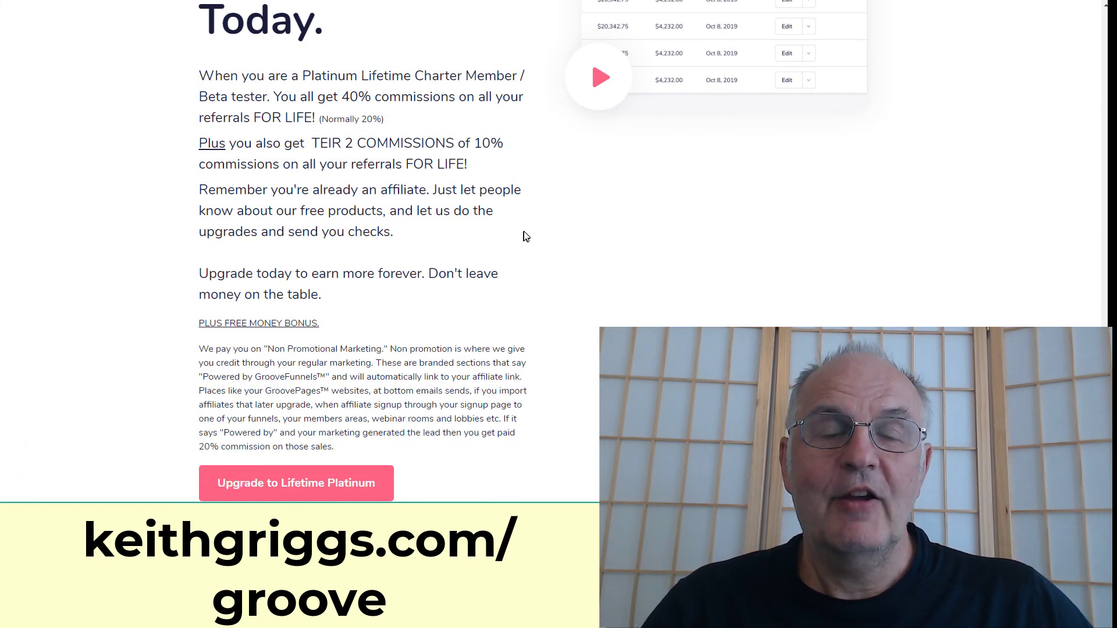
{"action": "scroll", "coordinate": [525, 235], "scroll_direction": "down", "scroll_amount": 2}
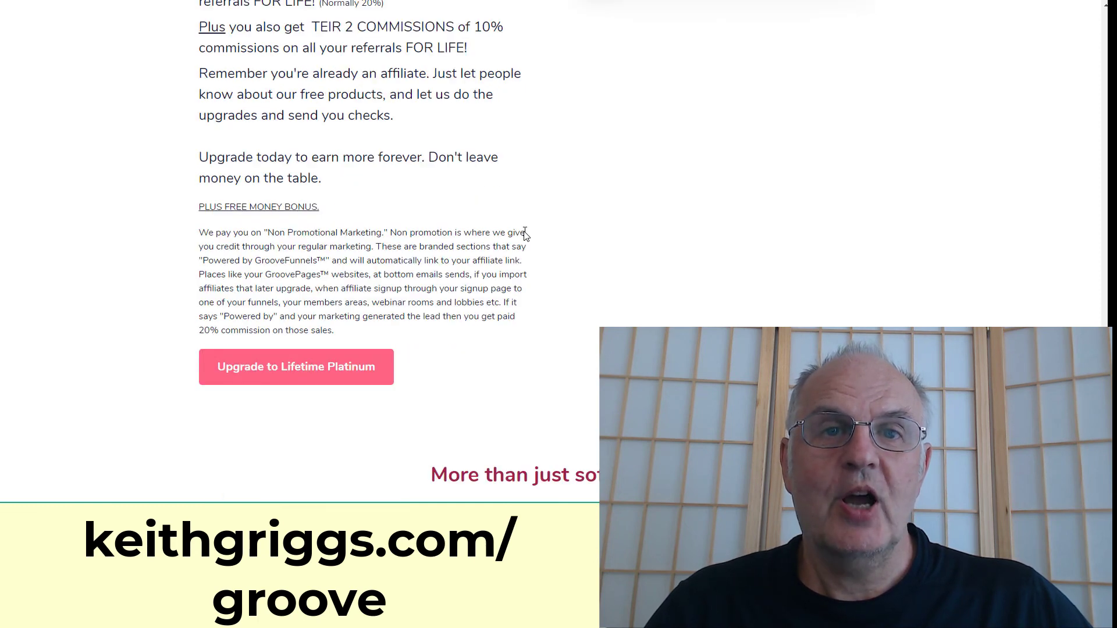
{"action": "scroll", "coordinate": [525, 233], "scroll_direction": "down", "scroll_amount": 1}
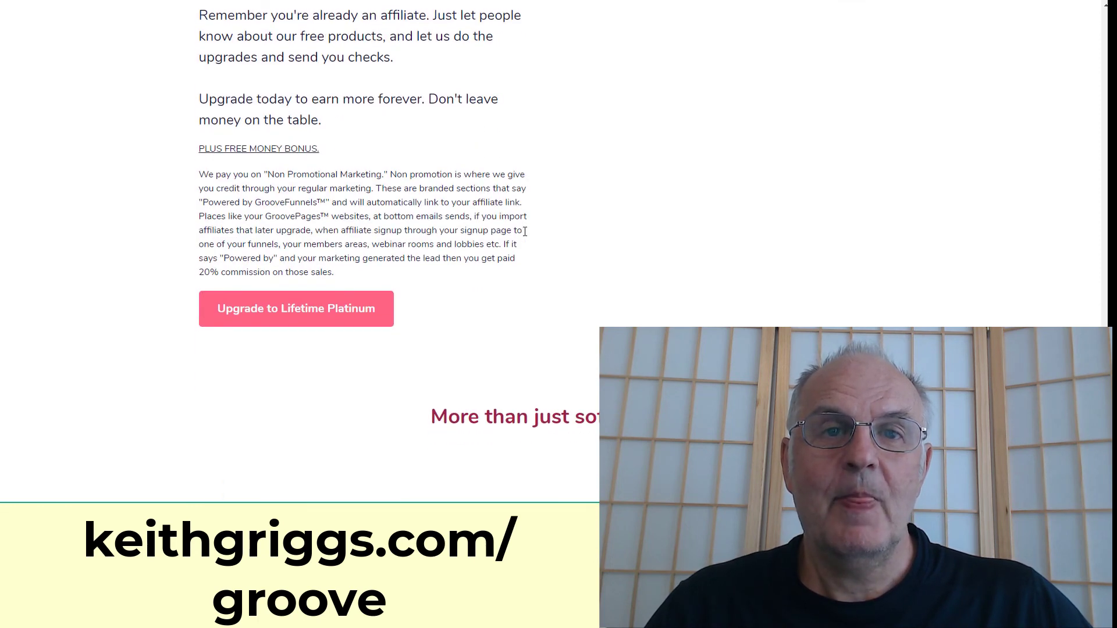
{"action": "scroll", "coordinate": [525, 231], "scroll_direction": "down", "scroll_amount": 8}
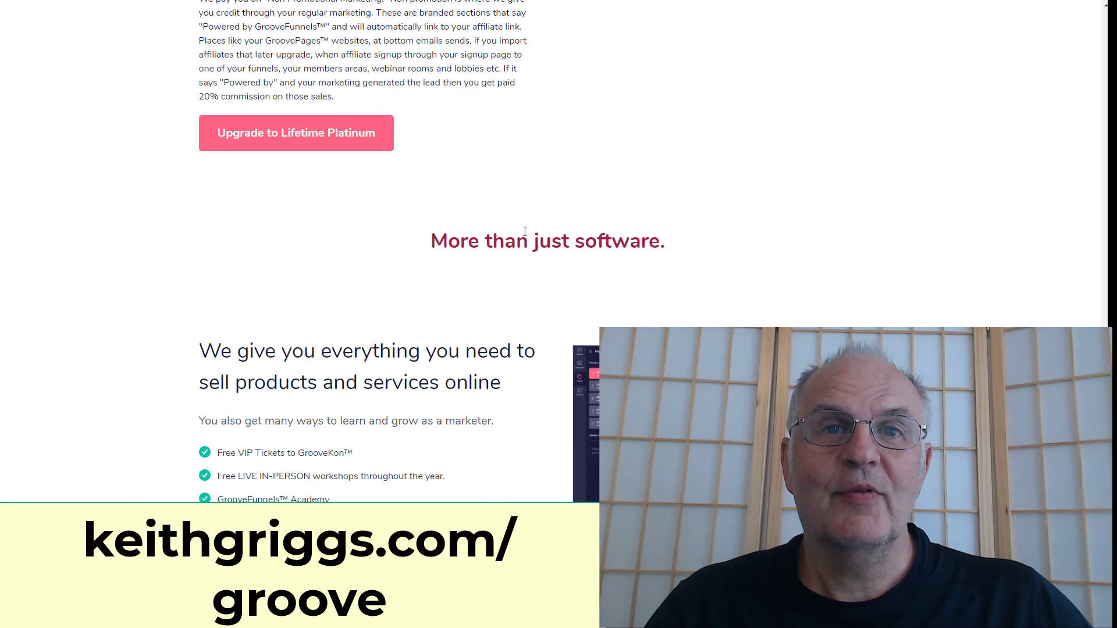
{"action": "scroll", "coordinate": [525, 231], "scroll_direction": "down", "scroll_amount": 8}
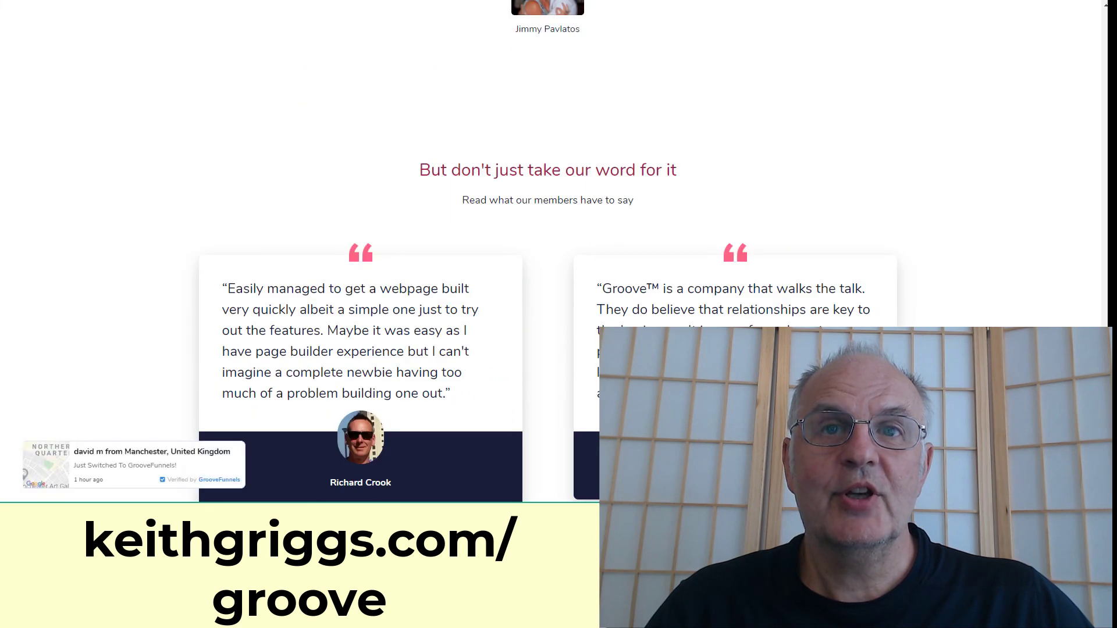